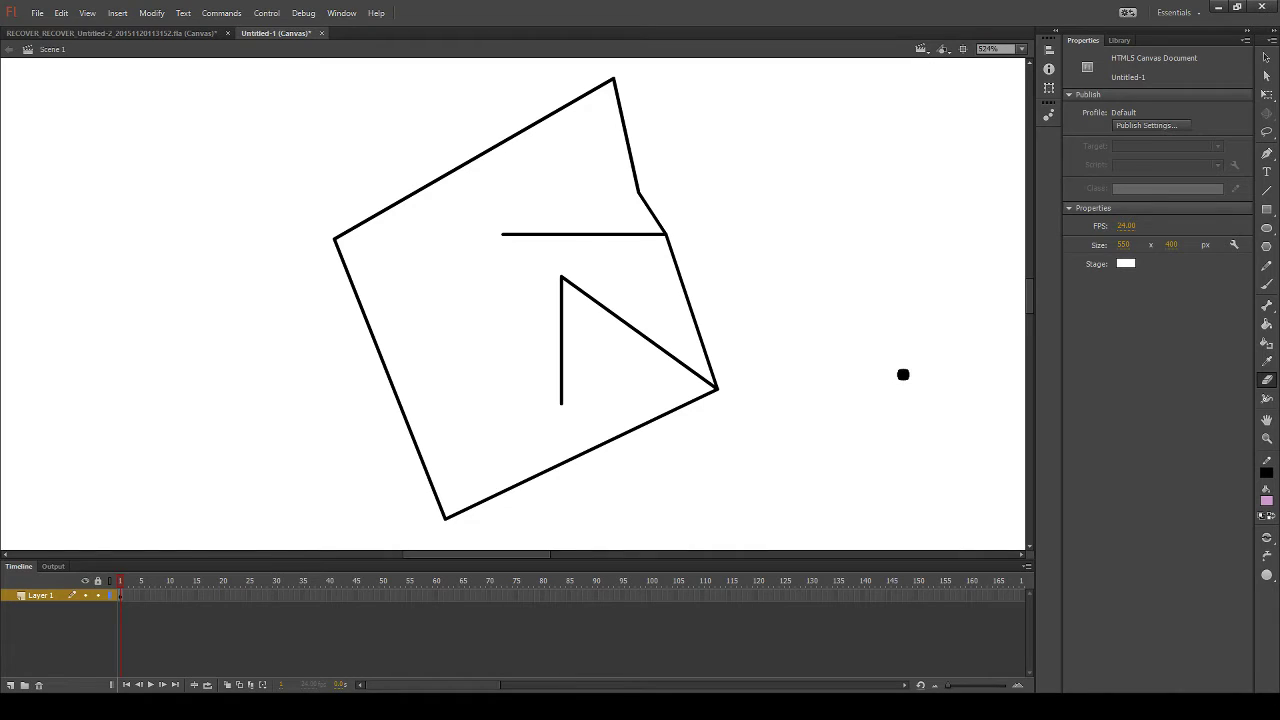
Switch from the Eraser to the Paint Bucket with its pink fill
{"action": "key", "text": "k"}
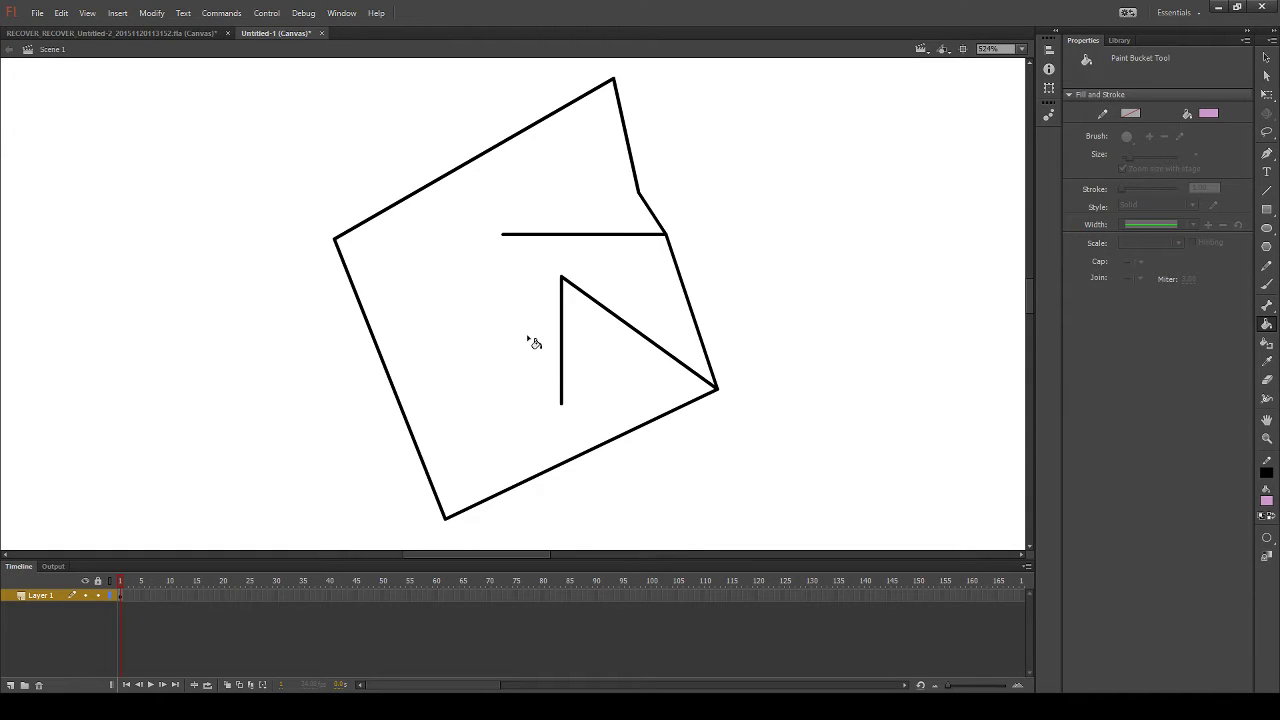
{"action": "scroll", "coordinate": [592, 448], "scroll_direction": "up", "scroll_amount": 2}
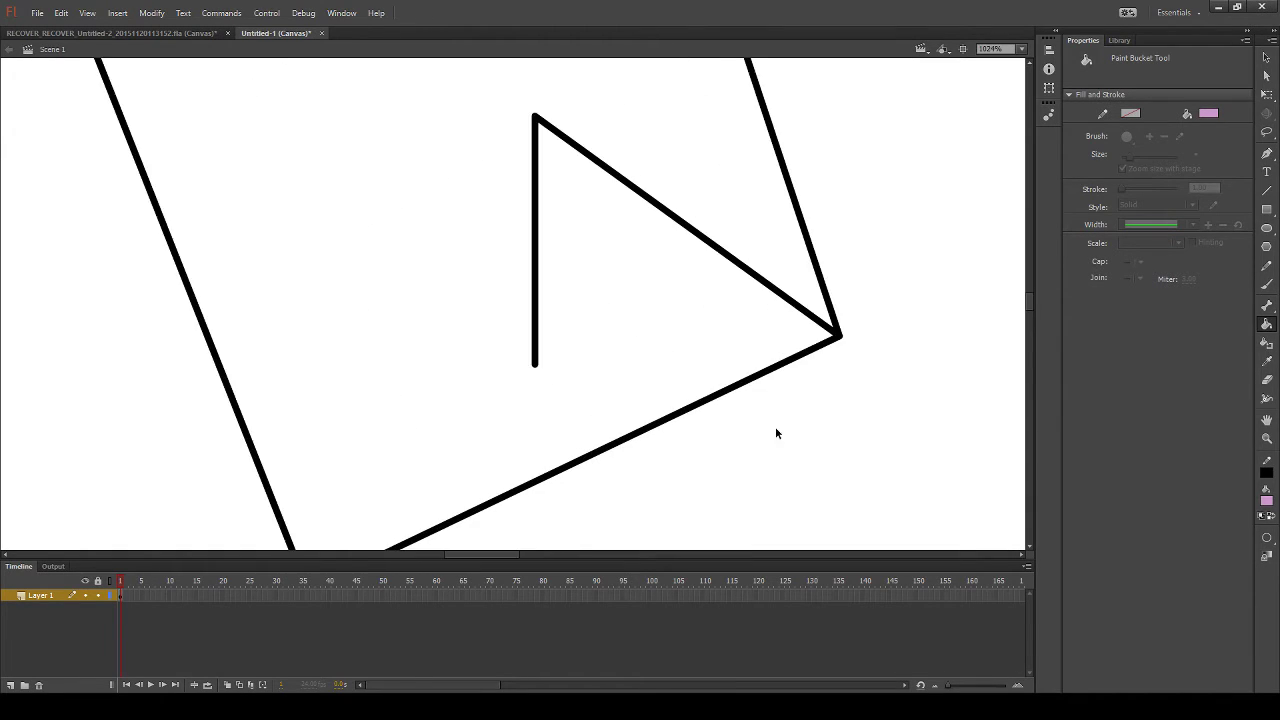
{"action": "scroll", "coordinate": [830, 360], "scroll_direction": "up", "scroll_amount": 2}
{"action": "left_click_drag", "start_coordinate": [907, 183], "coordinate": [883, 303]}
{"action": "mouse_move", "coordinate": [820, 131]}
{"action": "left_mouse_down"}
{"action": "mouse_move", "coordinate": [800, 237]}
{"action": "mouse_move", "coordinate": [826, 511]}
{"action": "left_mouse_up"}
{"action": "left_click_drag", "start_coordinate": [728, 231], "coordinate": [800, 451]}
{"action": "mouse_move", "coordinate": [746, 277]}
{"action": "left_mouse_down"}
{"action": "mouse_move", "coordinate": [814, 334]}
{"action": "mouse_move", "coordinate": [852, 340]}
{"action": "left_mouse_up"}
{"action": "left_click_drag", "start_coordinate": [571, 334], "coordinate": [834, 230]}
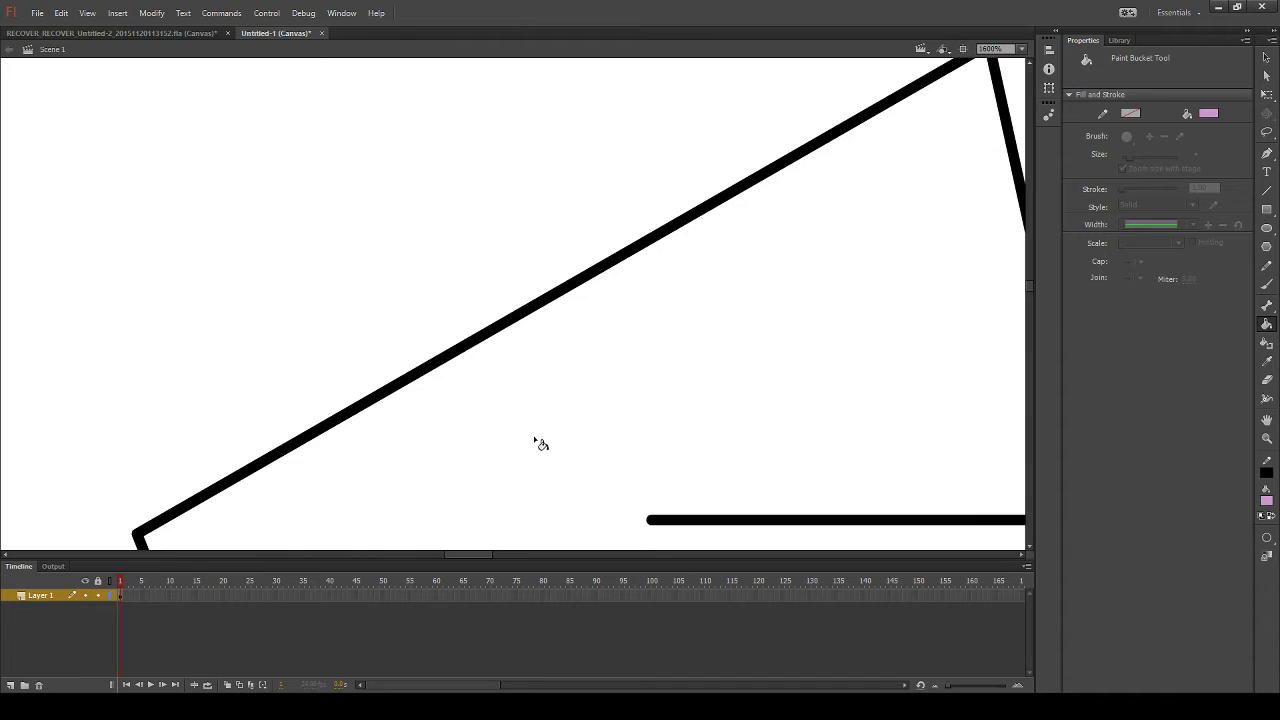
{"action": "left_click_drag", "start_coordinate": [537, 443], "coordinate": [752, 279]}
{"action": "left_click_drag", "start_coordinate": [500, 415], "coordinate": [600, 286]}
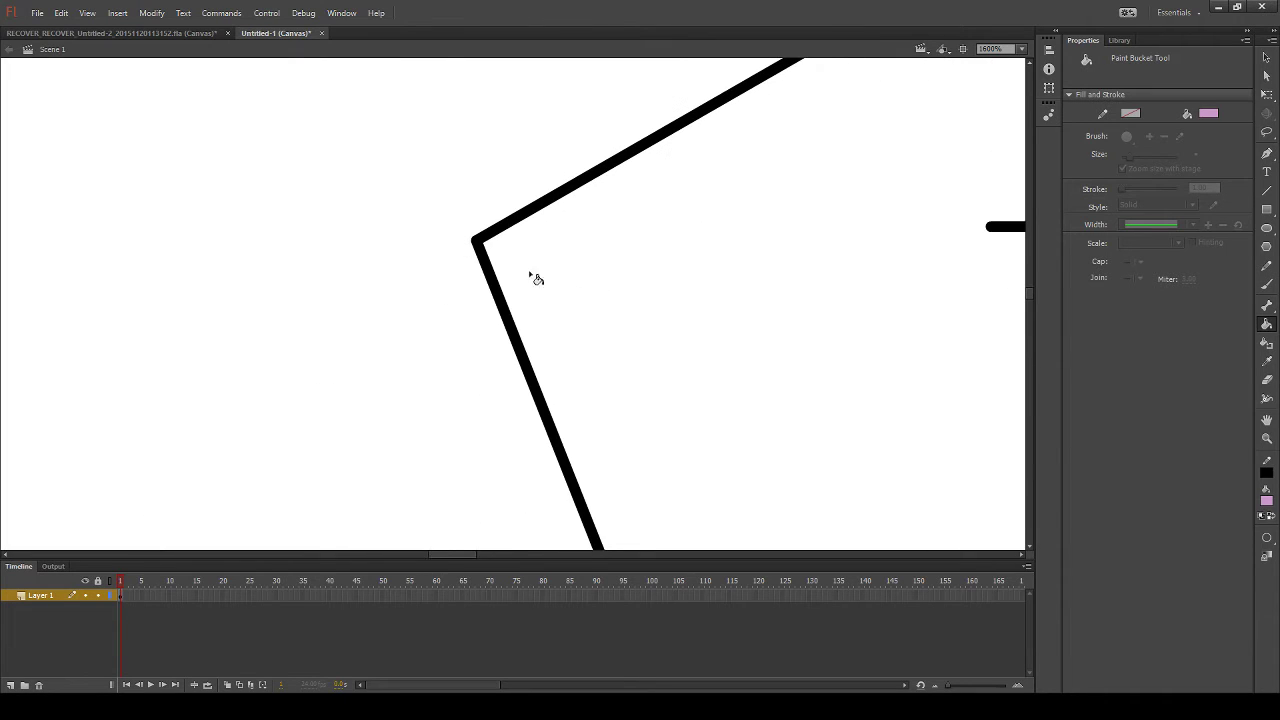
{"action": "left_click_drag", "start_coordinate": [638, 363], "coordinate": [410, 169]}
{"action": "left_click_drag", "start_coordinate": [640, 511], "coordinate": [440, 166]}
{"action": "left_click_drag", "start_coordinate": [572, 351], "coordinate": [537, 280]}
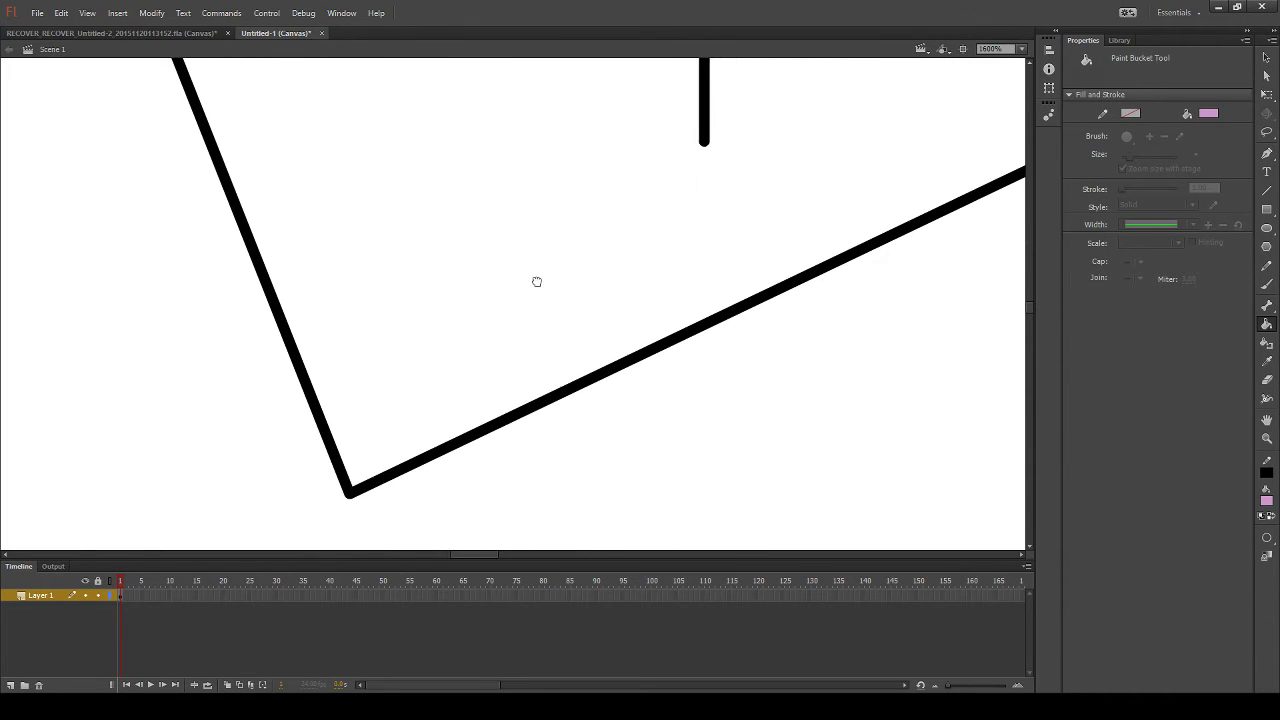
{"action": "left_click_drag", "start_coordinate": [711, 203], "coordinate": [391, 394]}
{"action": "left_click_drag", "start_coordinate": [576, 298], "coordinate": [620, 446]}
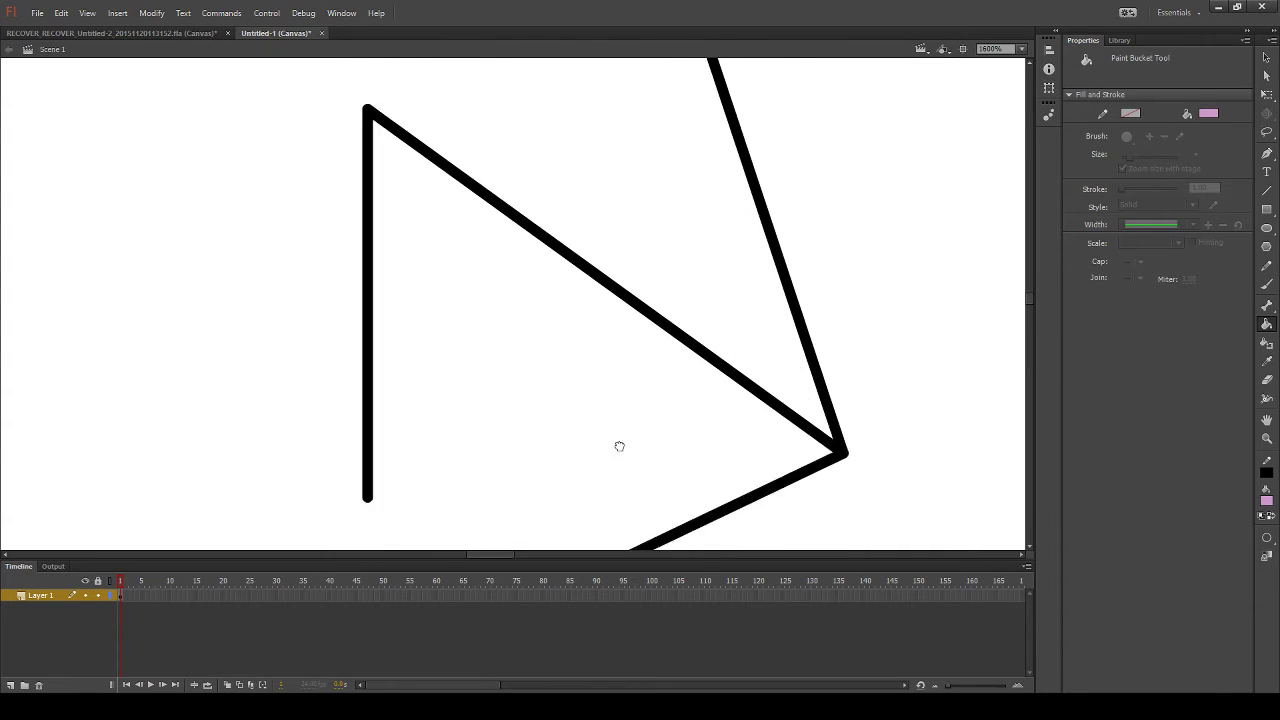
{"action": "left_click_drag", "start_coordinate": [574, 260], "coordinate": [597, 300]}
{"action": "mouse_move", "coordinate": [575, 131]}
{"action": "left_mouse_down"}
{"action": "mouse_move", "coordinate": [622, 337]}
{"action": "mouse_move", "coordinate": [671, 466]}
{"action": "left_mouse_up"}
{"action": "mouse_move", "coordinate": [645, 243]}
{"action": "left_mouse_down"}
{"action": "mouse_move", "coordinate": [686, 394]}
{"action": "mouse_move", "coordinate": [723, 443]}
{"action": "left_mouse_up"}
{"action": "left_click_drag", "start_coordinate": [491, 471], "coordinate": [626, 366]}
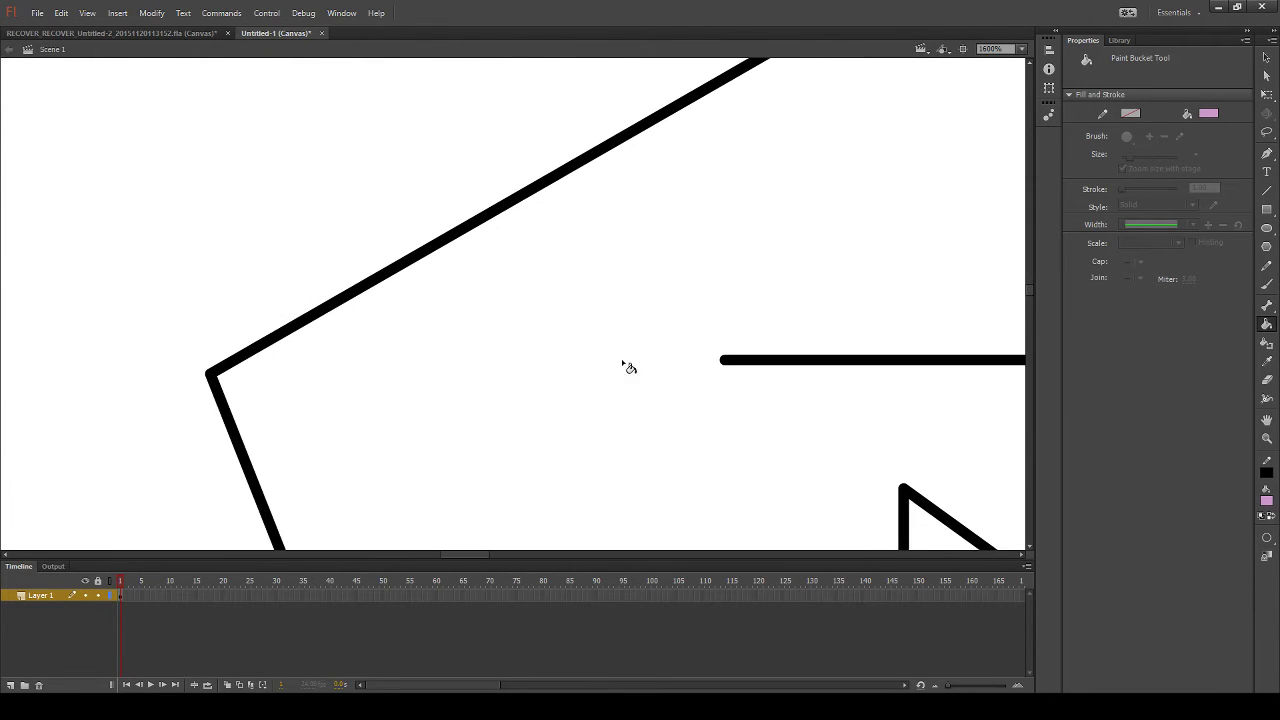
{"action": "scroll", "coordinate": [654, 360], "scroll_direction": "down", "scroll_amount": 3}
{"action": "scroll", "coordinate": [683, 357], "scroll_direction": "down", "scroll_amount": 1}
{"action": "left_click_drag", "start_coordinate": [846, 457], "coordinate": [709, 289]}
{"action": "scroll", "coordinate": [713, 295], "scroll_direction": "down", "scroll_amount": 1}
{"action": "scroll", "coordinate": [725, 280], "scroll_direction": "up", "scroll_amount": 2}
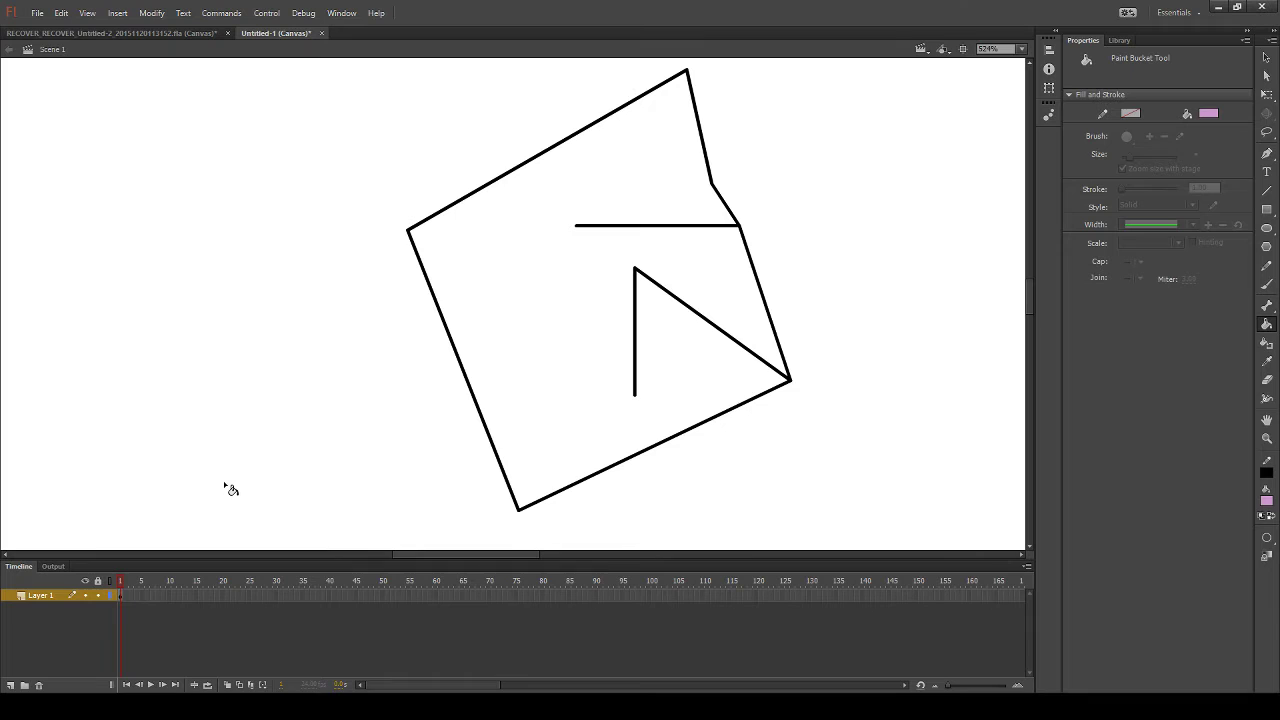
Show the layer as outlines and pan to the polygon's top corner to inspect the gap
{"action": "left_click", "coordinate": [110, 598]}
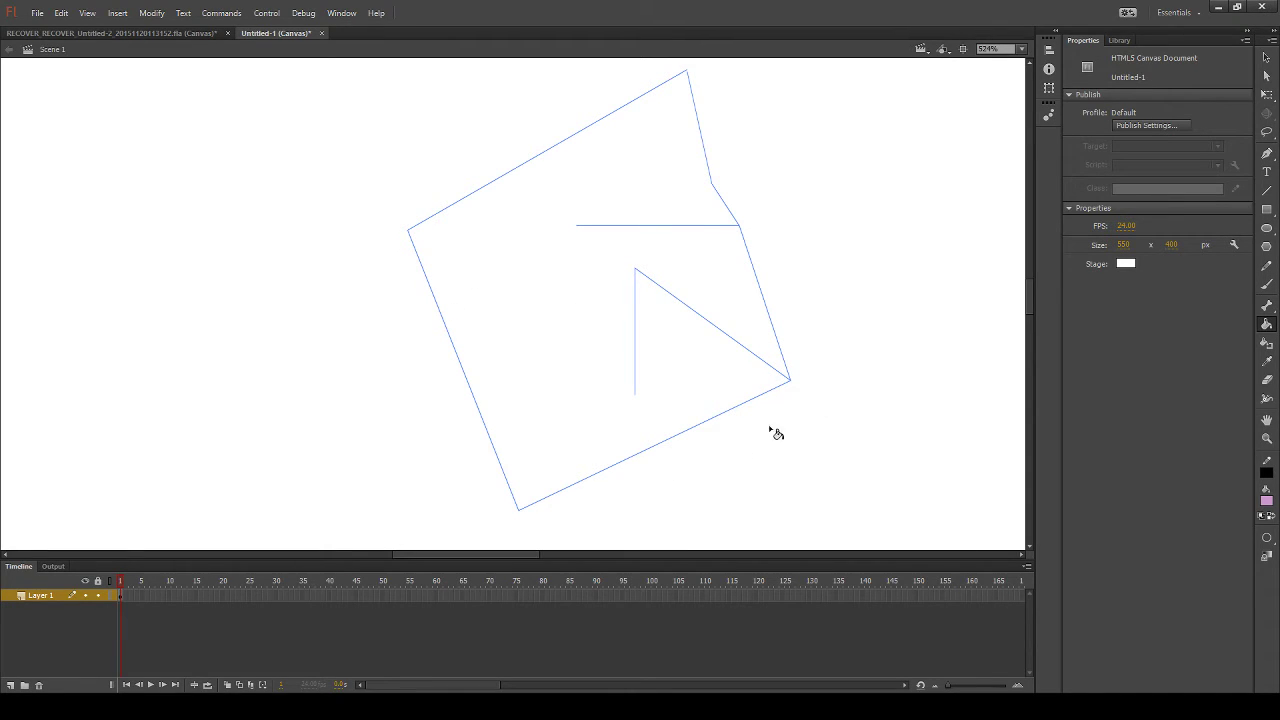
{"action": "scroll", "coordinate": [703, 466], "scroll_direction": "up", "scroll_amount": 2}
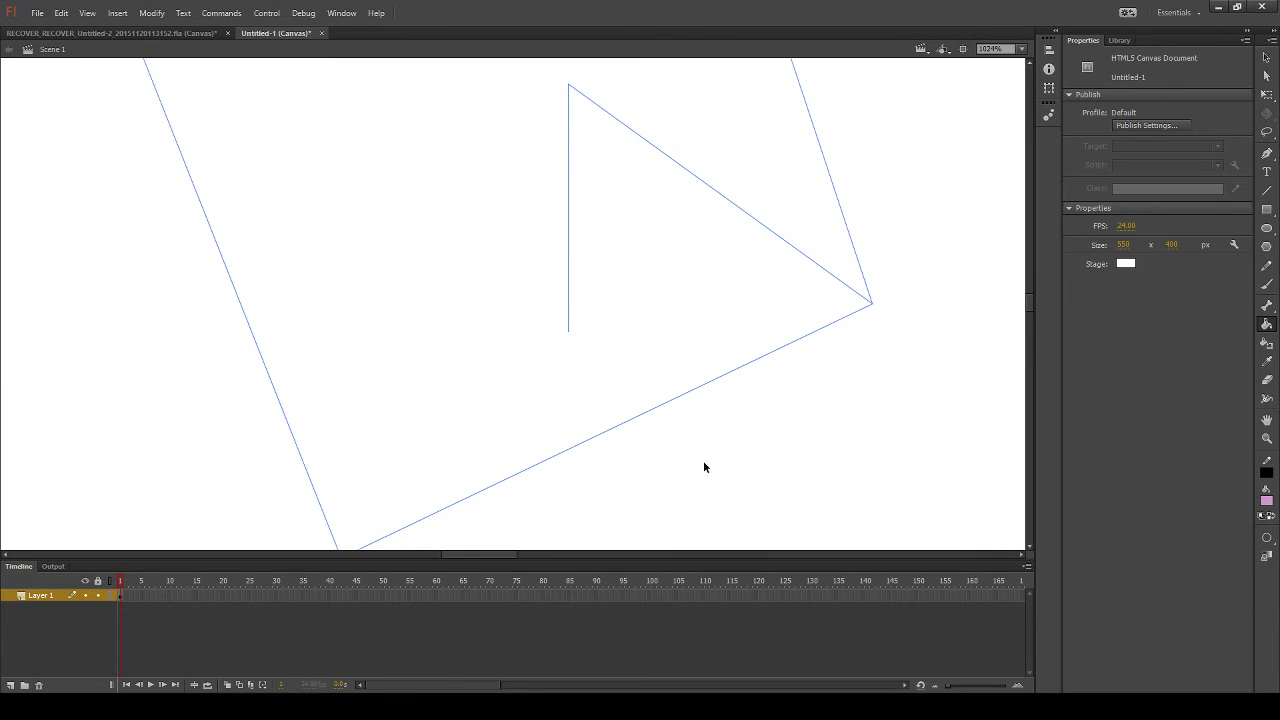
{"action": "scroll", "coordinate": [663, 440], "scroll_direction": "up", "scroll_amount": 1}
{"action": "left_click_drag", "start_coordinate": [800, 331], "coordinate": [589, 438]}
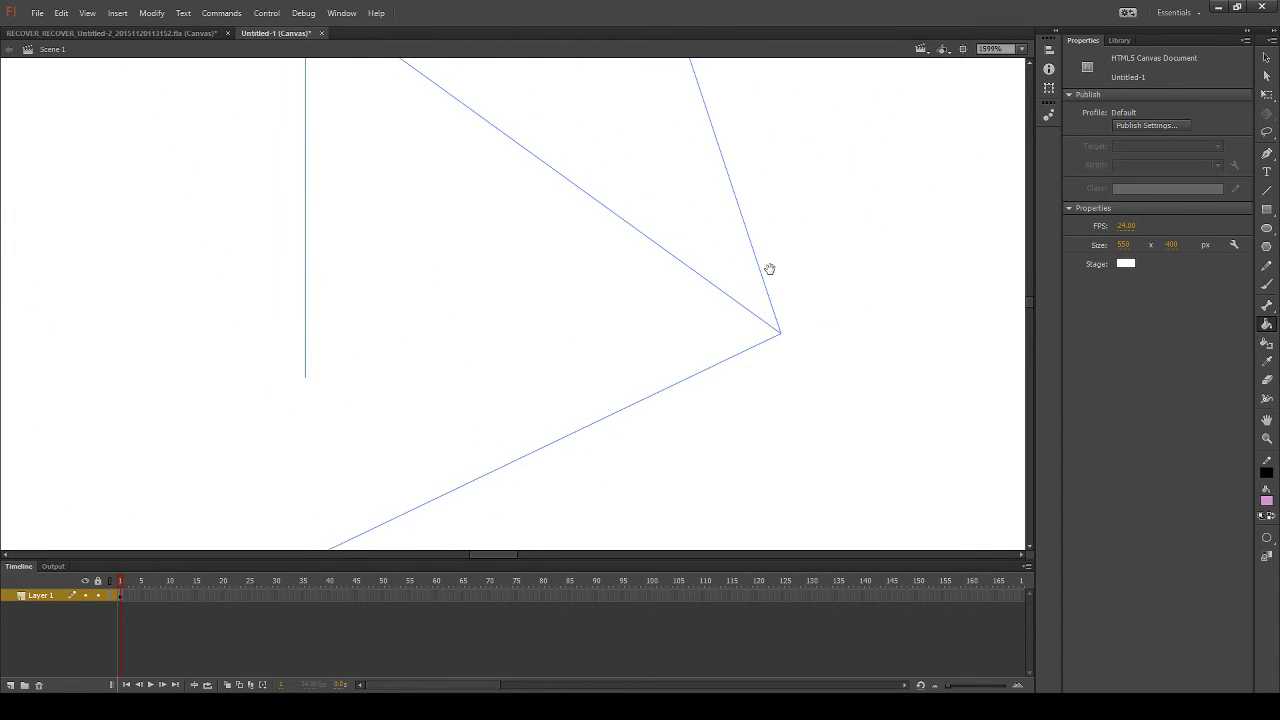
{"action": "left_click_drag", "start_coordinate": [769, 271], "coordinate": [753, 489]}
{"action": "left_click_drag", "start_coordinate": [723, 309], "coordinate": [769, 494]}
{"action": "left_click_drag", "start_coordinate": [771, 271], "coordinate": [766, 437]}
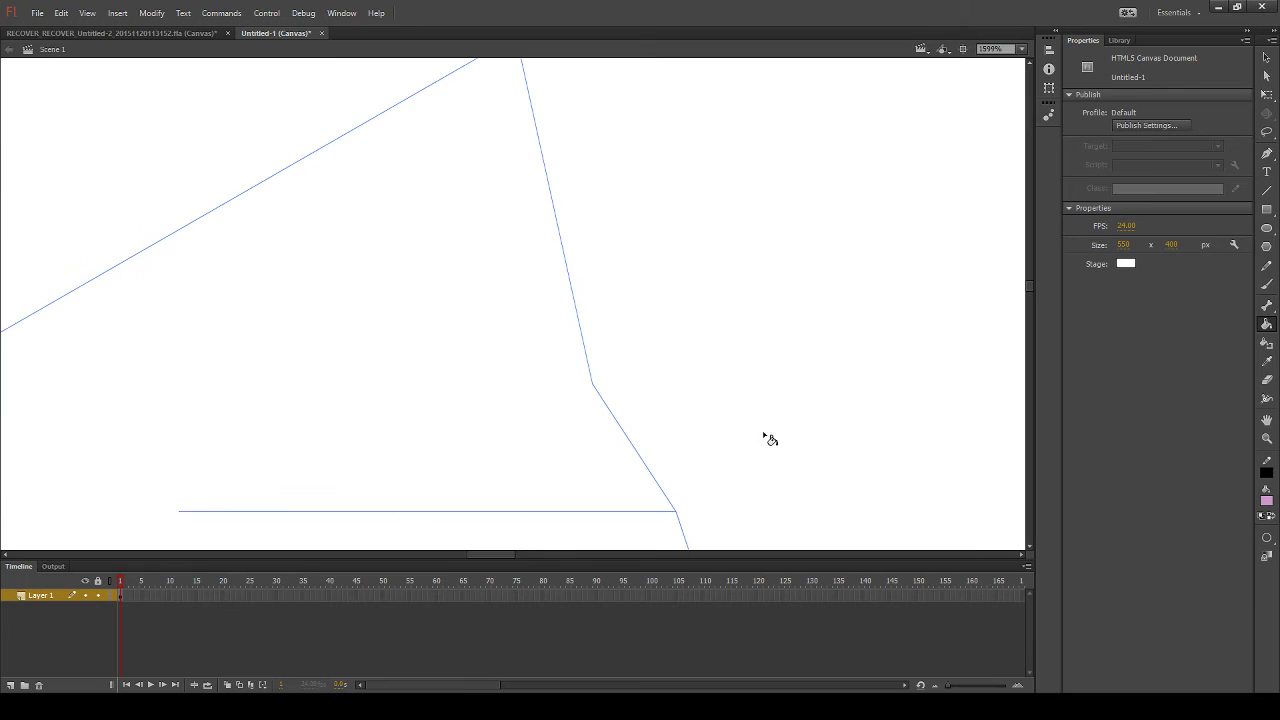
{"action": "left_click_drag", "start_coordinate": [634, 187], "coordinate": [687, 343]}
{"action": "scroll", "coordinate": [640, 275], "scroll_direction": "up", "scroll_amount": 1}
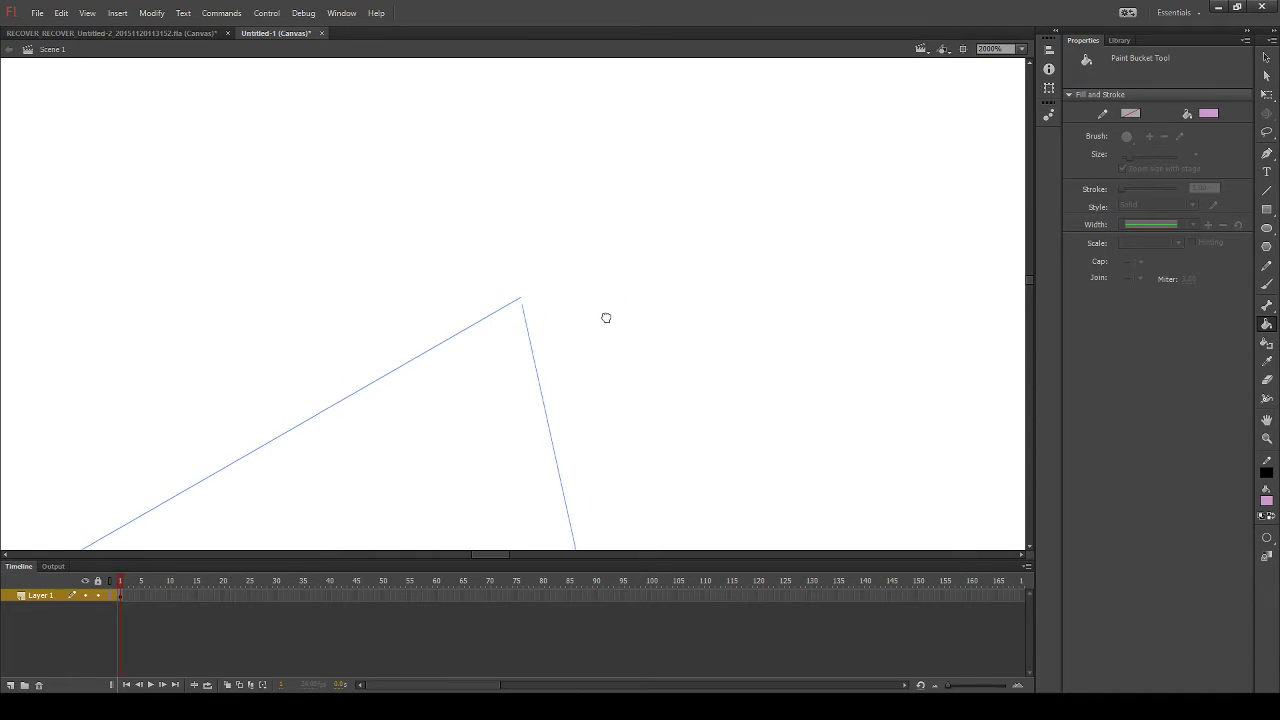
{"action": "scroll", "coordinate": [596, 275], "scroll_direction": "down", "scroll_amount": 3}
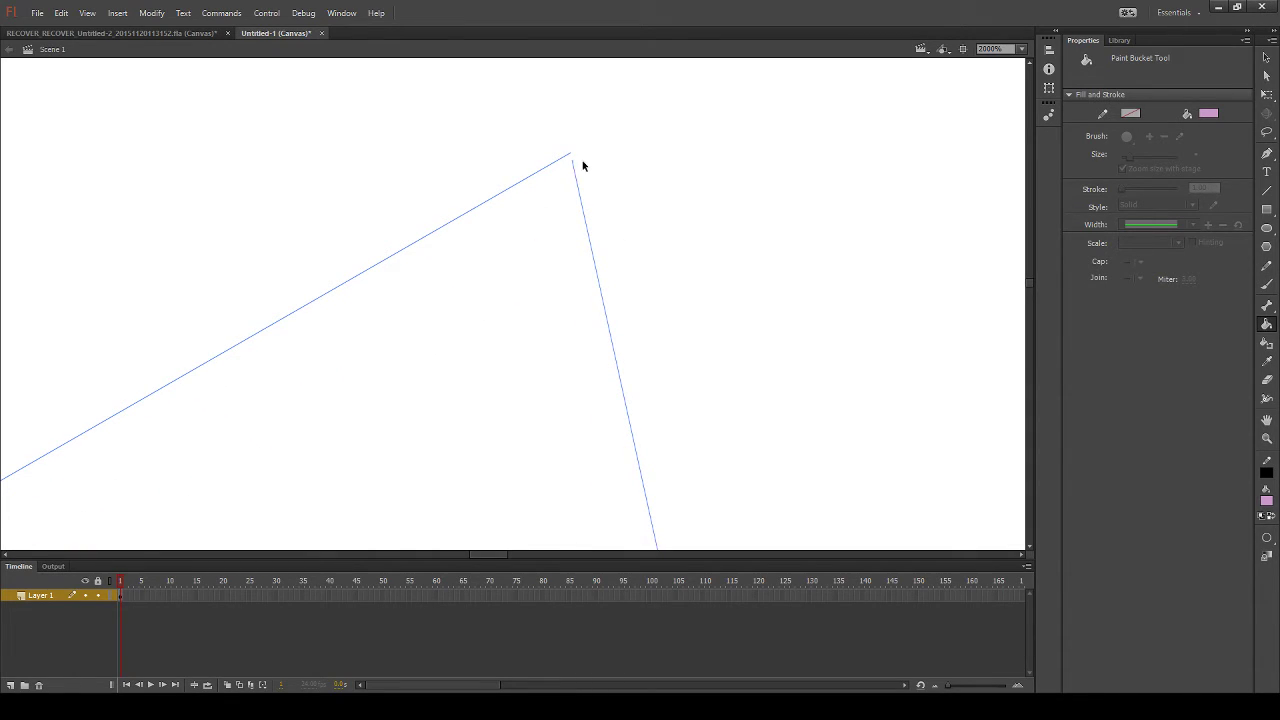
Close the top-corner gap, restore full strokes, and pour pink-purple into the polygon's interior
{"action": "left_click", "coordinate": [1266, 57]}
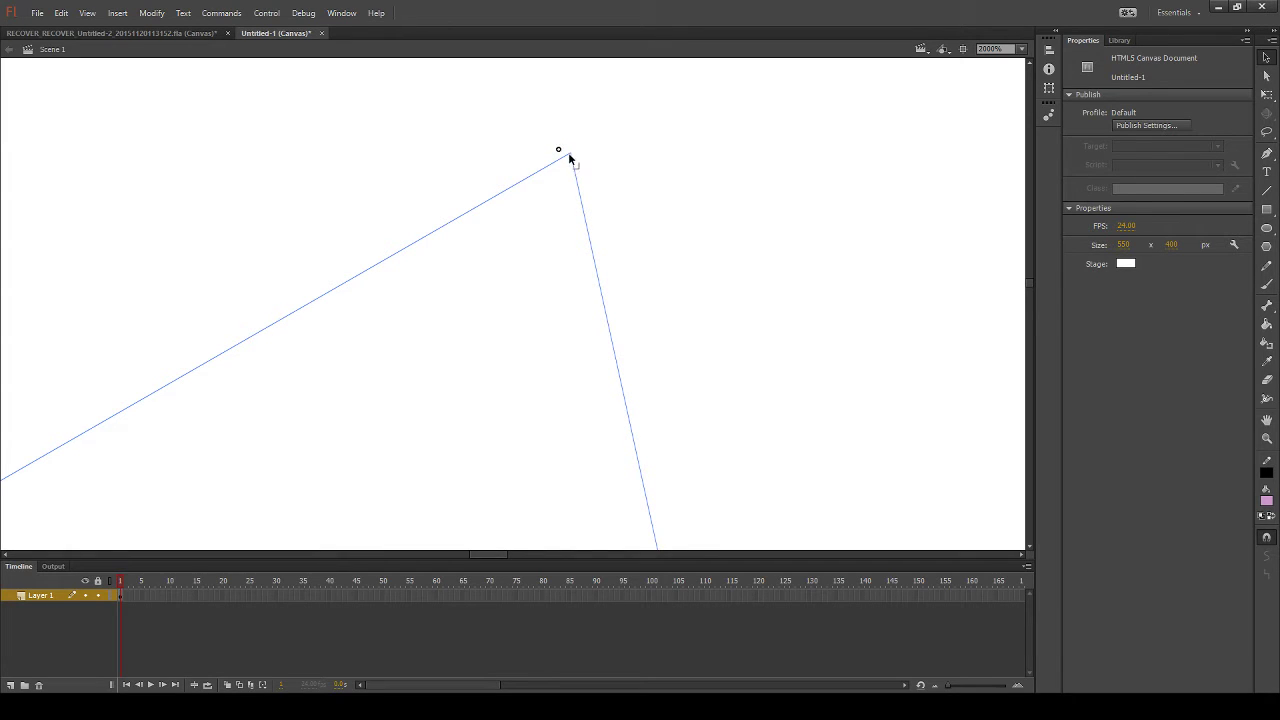
{"action": "scroll", "coordinate": [620, 367], "scroll_direction": "up", "scroll_amount": 3}
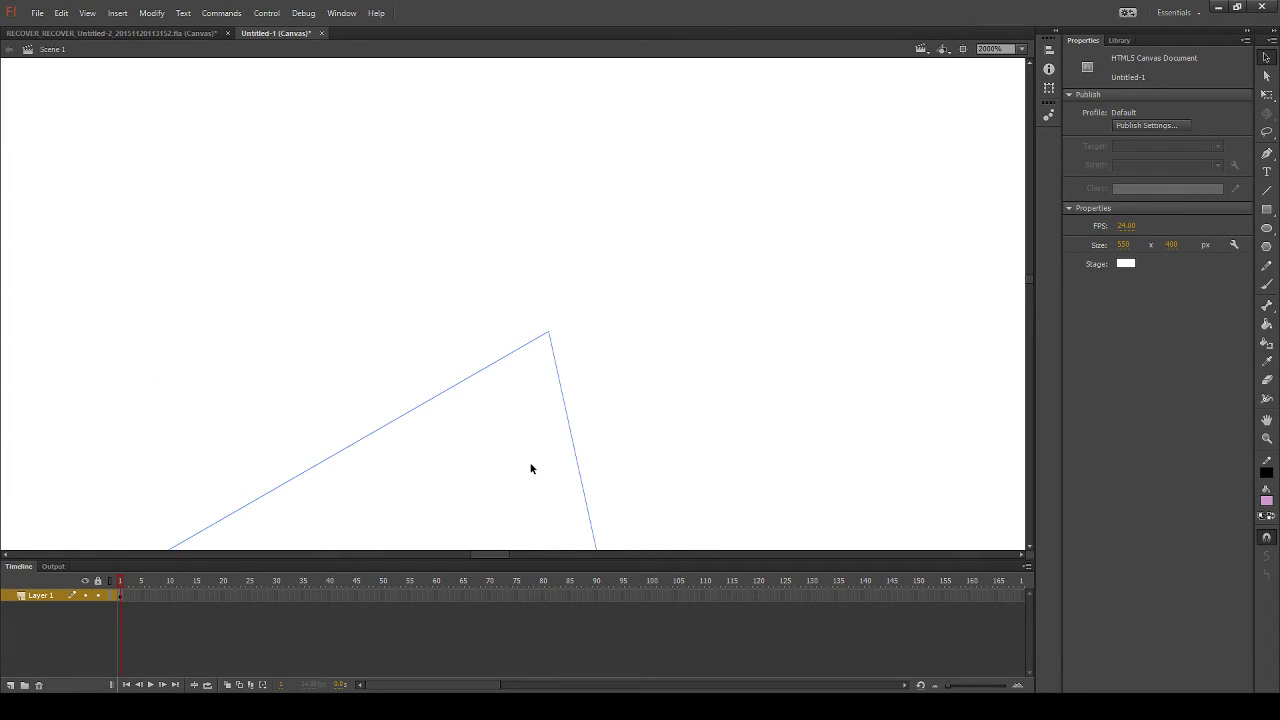
{"action": "scroll", "coordinate": [600, 450], "scroll_direction": "down", "scroll_amount": 5}
{"action": "scroll", "coordinate": [700, 380], "scroll_direction": "down", "scroll_amount": 5}
{"action": "scroll", "coordinate": [711, 331], "scroll_direction": "down", "scroll_amount": 2}
{"action": "scroll", "coordinate": [711, 331], "scroll_direction": "down", "scroll_amount": 2}
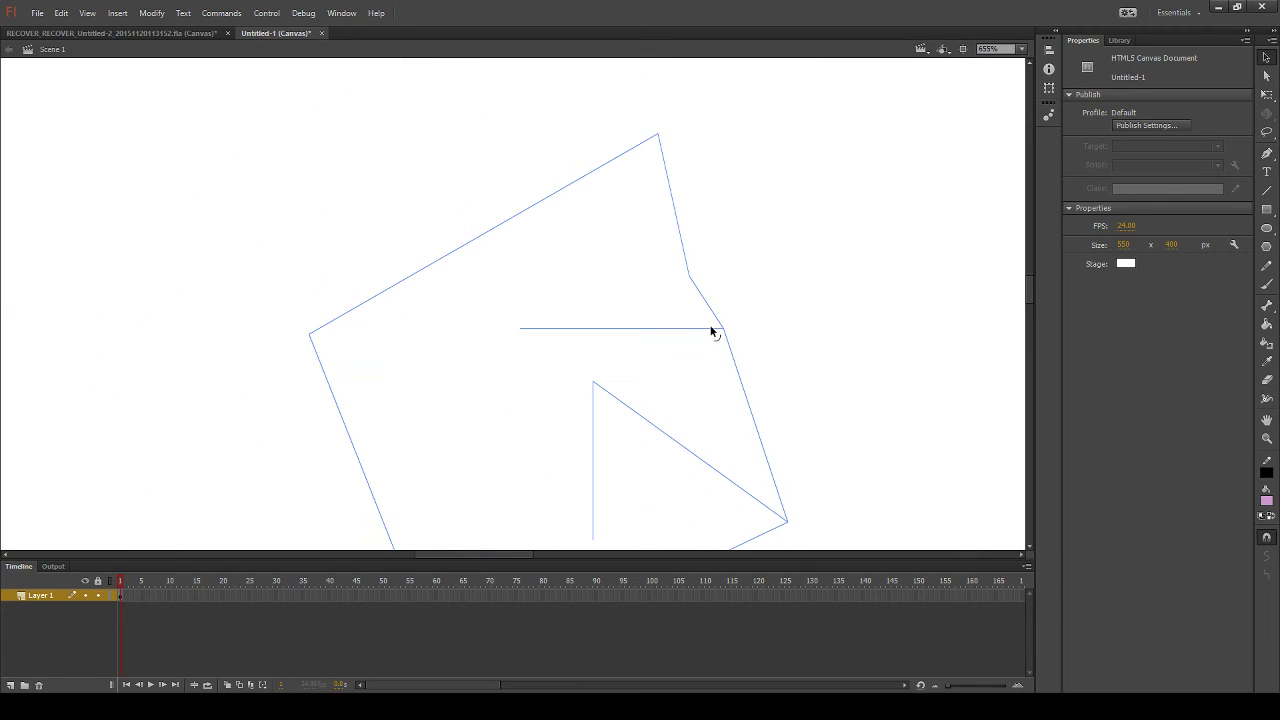
{"action": "scroll", "coordinate": [680, 385], "scroll_direction": "down", "scroll_amount": 2}
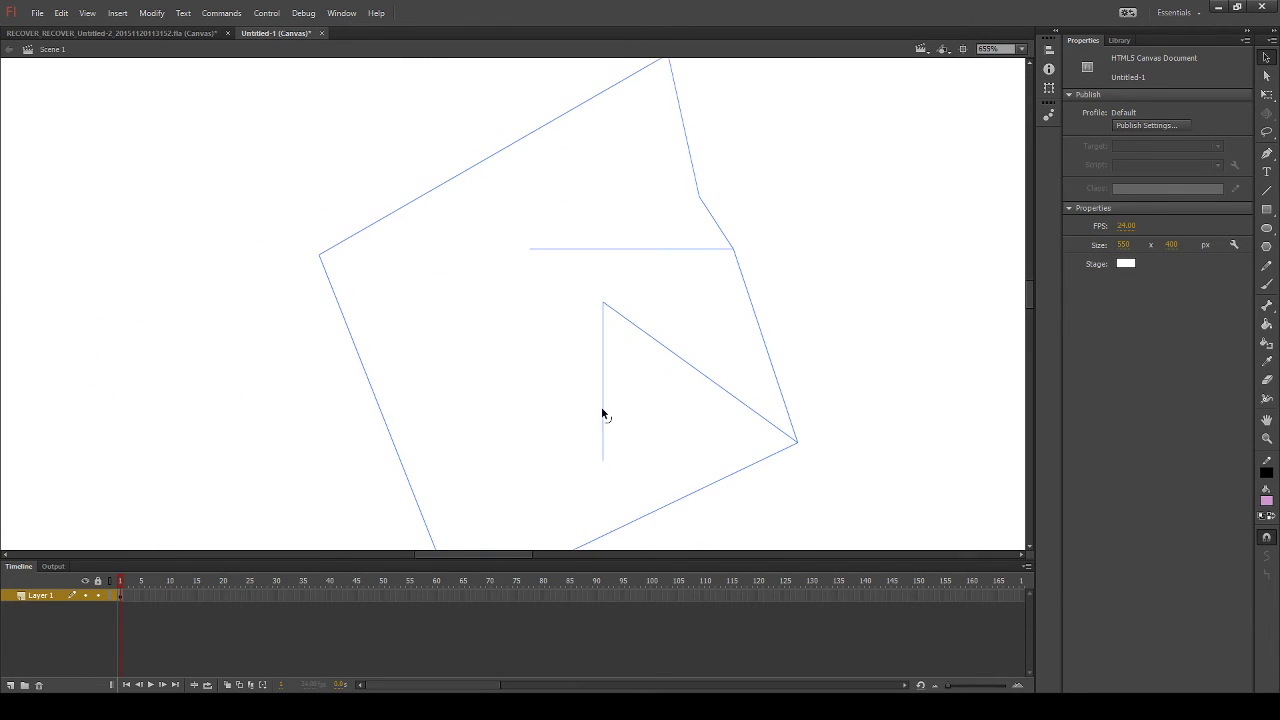
{"action": "left_click", "coordinate": [112, 596]}
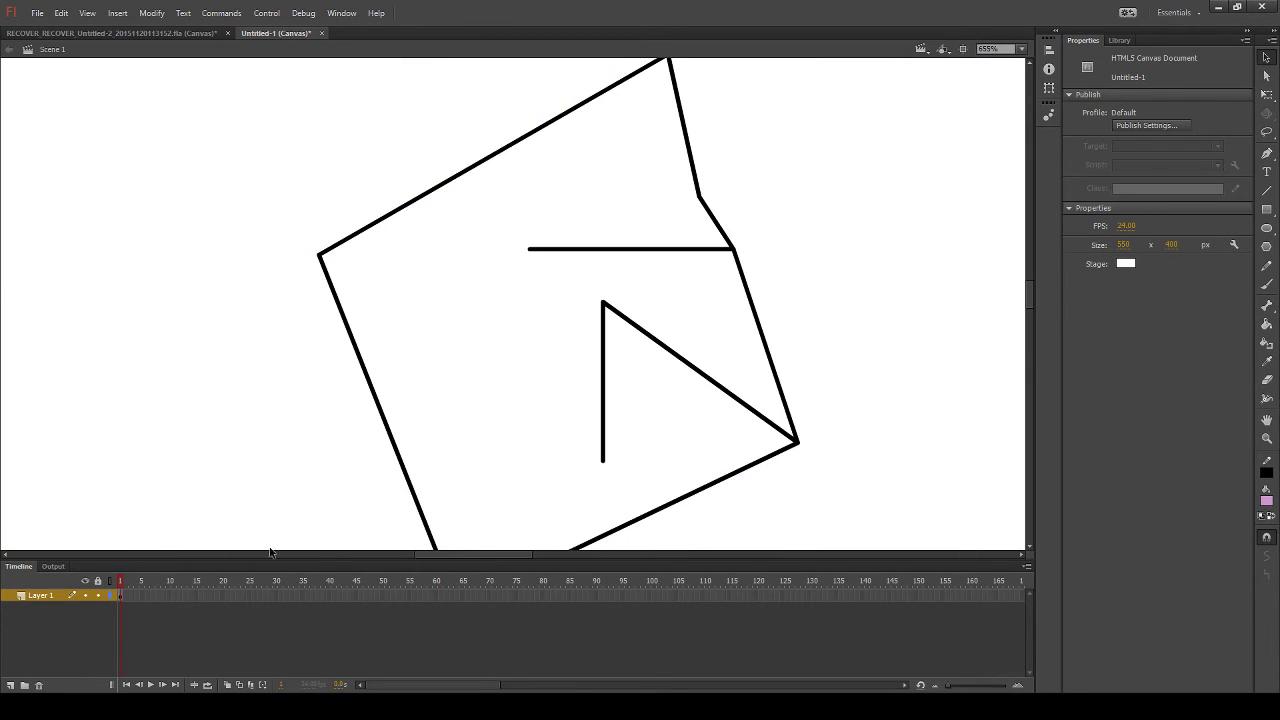
{"action": "left_click", "coordinate": [1267, 324]}
{"action": "left_click", "coordinate": [608, 180]}
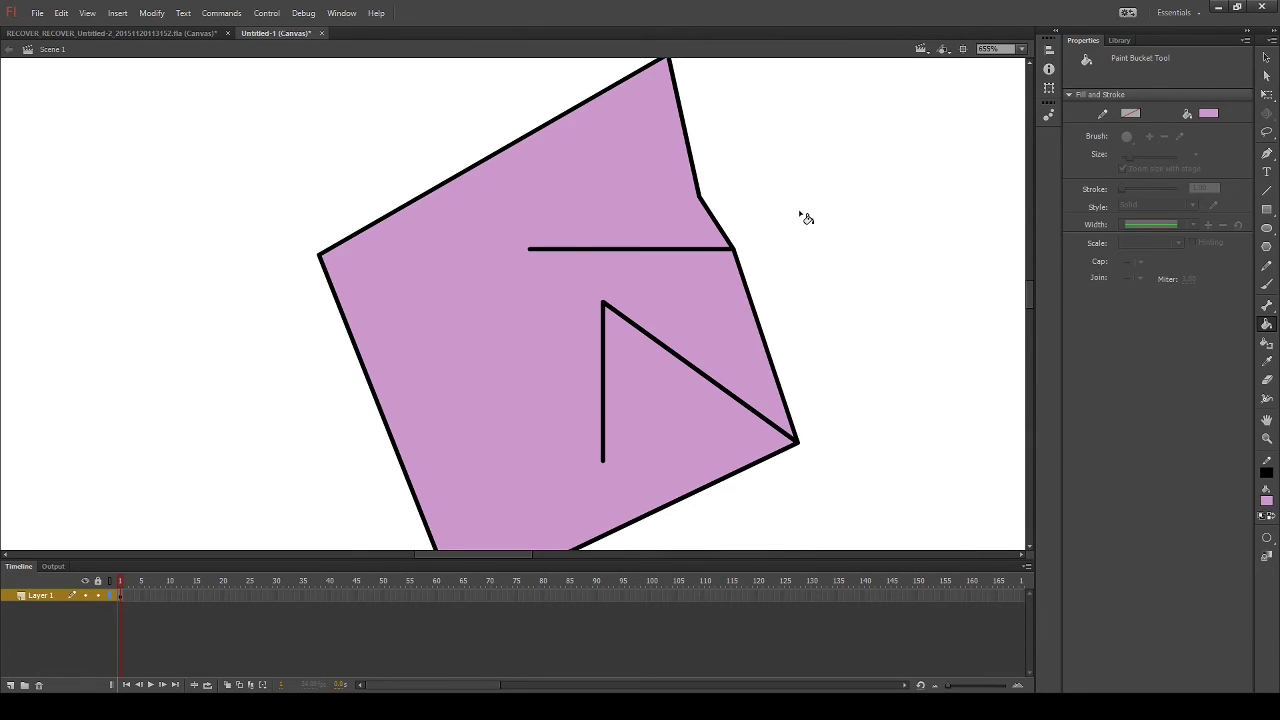
{"action": "scroll", "coordinate": [803, 215], "scroll_direction": "up", "scroll_amount": 5}
{"action": "scroll", "coordinate": [800, 216], "scroll_direction": "down", "scroll_amount": 10}
{"action": "scroll", "coordinate": [800, 216], "scroll_direction": "up", "scroll_amount": 7}
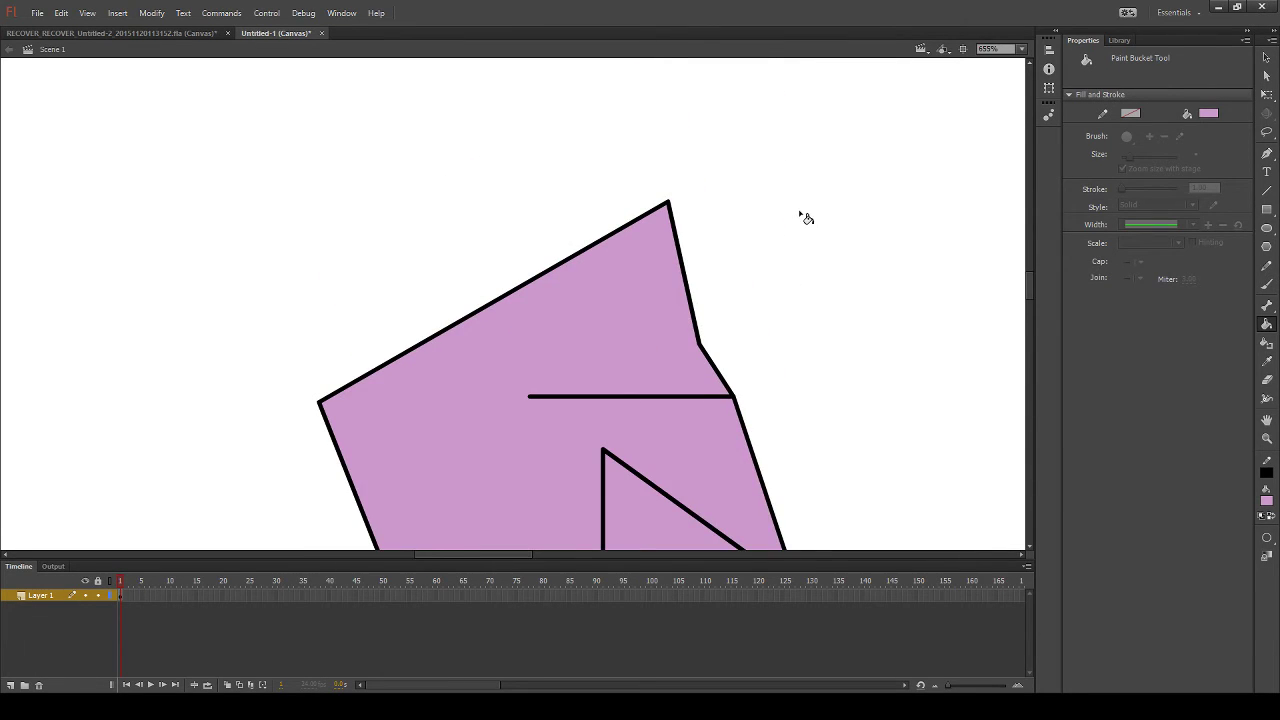
{"action": "scroll", "coordinate": [803, 217], "scroll_direction": "down", "scroll_amount": 3}
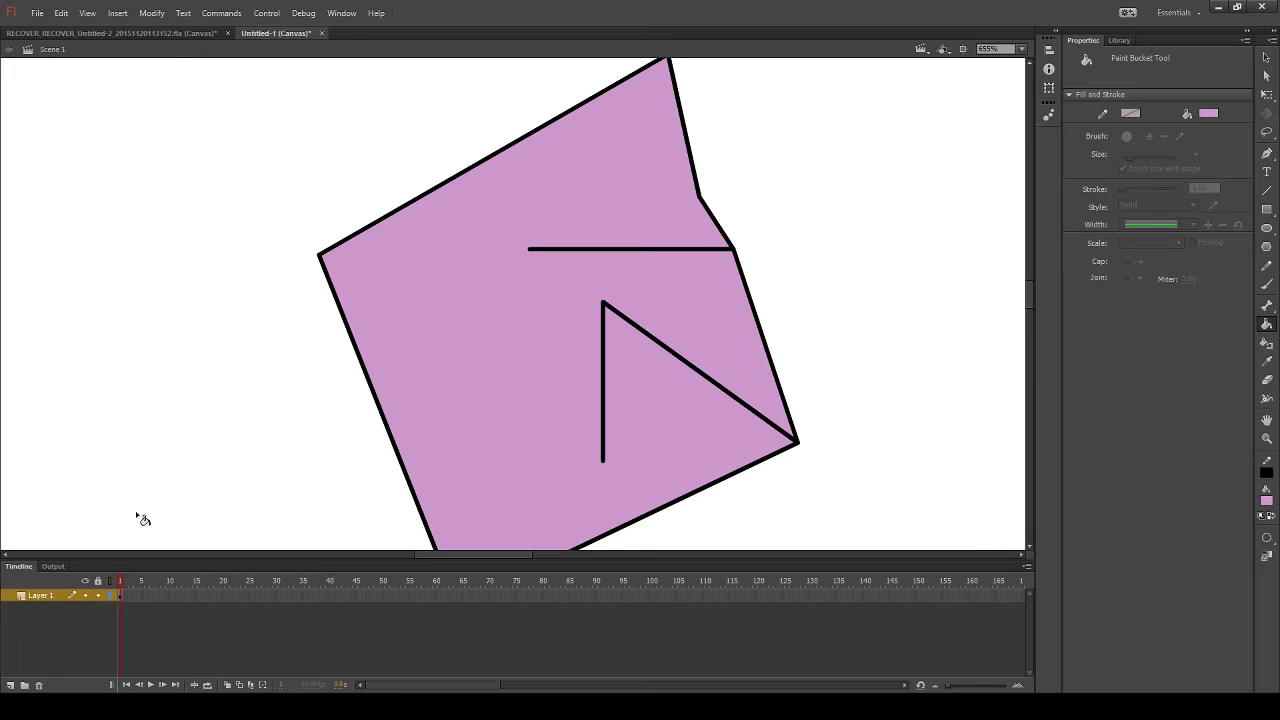
{"action": "left_click", "coordinate": [10, 686]}
{"action": "left_click", "coordinate": [10, 686]}
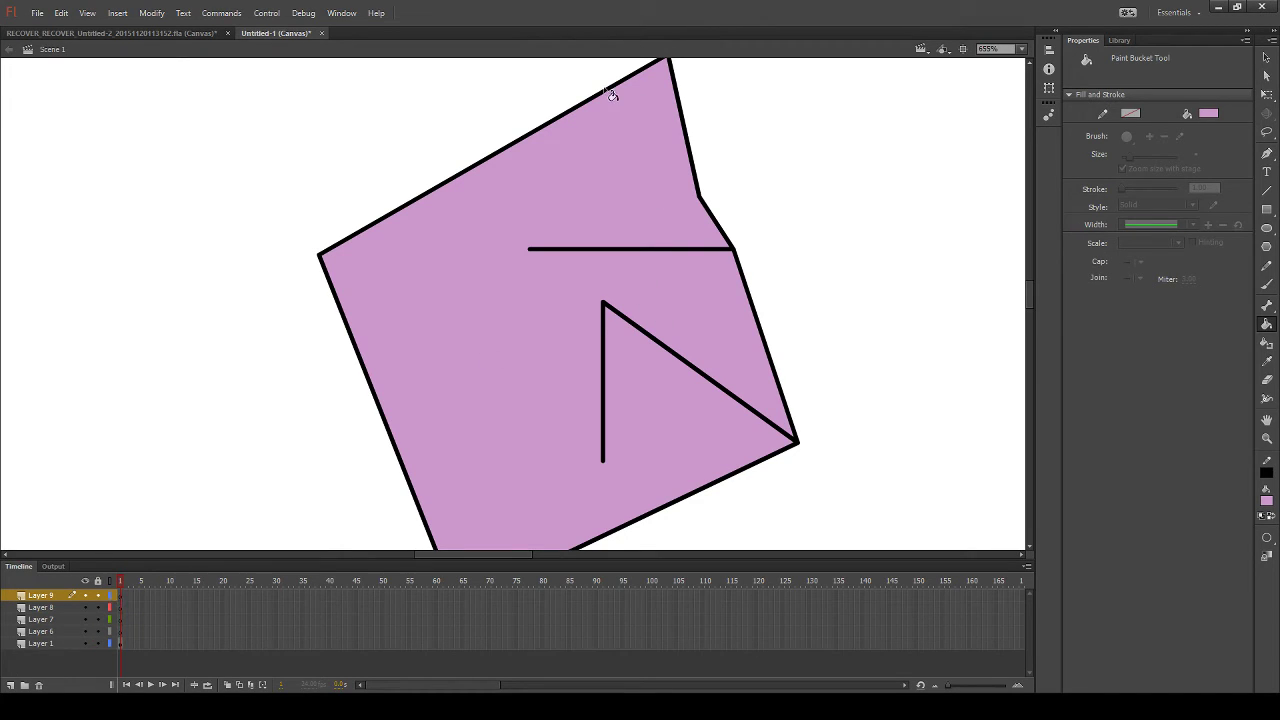
{"action": "left_click", "coordinate": [57, 609], "text": "shift"}
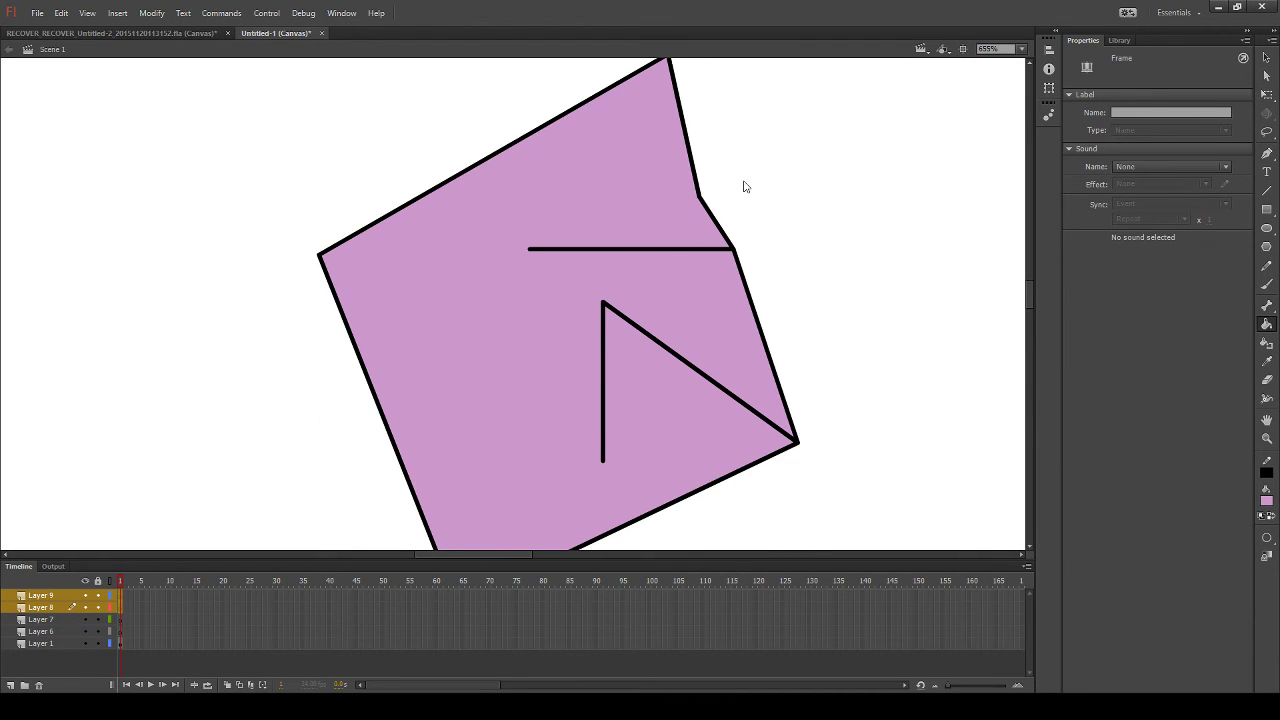
{"action": "scroll", "coordinate": [746, 190], "scroll_direction": "up", "scroll_amount": 2}
{"action": "scroll", "coordinate": [746, 203], "scroll_direction": "down", "scroll_amount": 2}
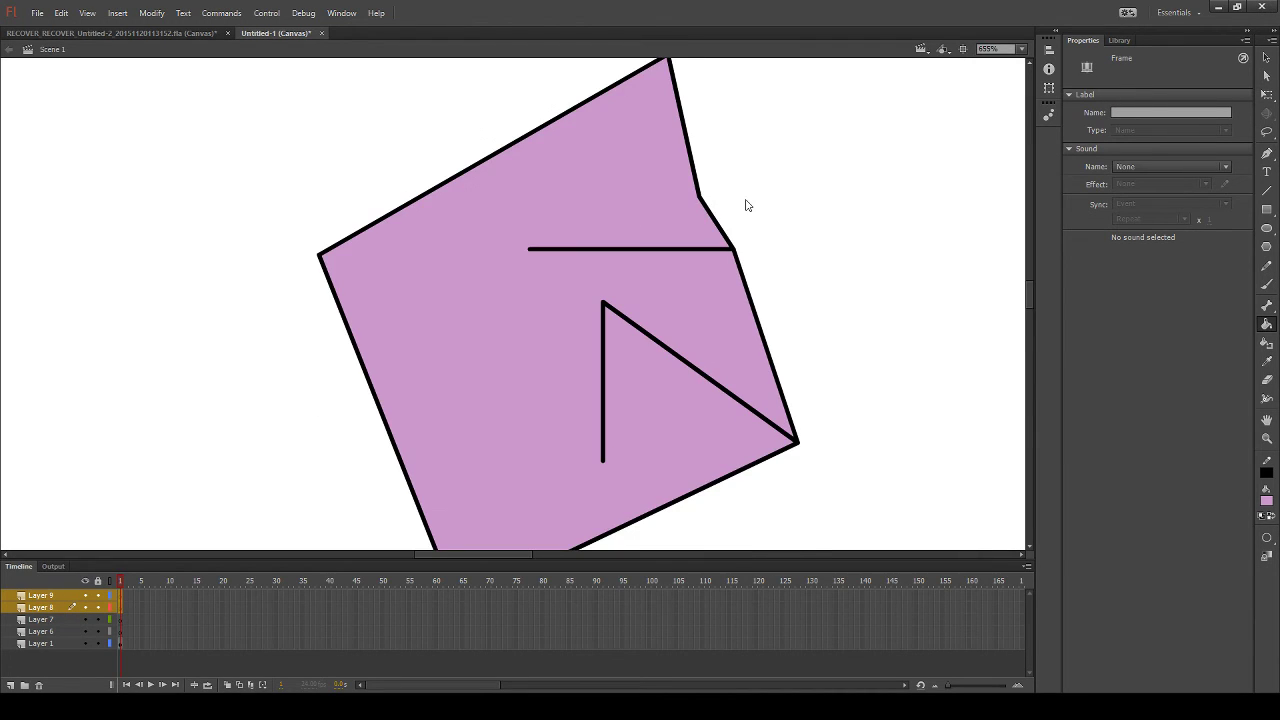
{"action": "left_click", "coordinate": [40, 610], "text": "ctrl"}
{"action": "scroll", "coordinate": [604, 183], "scroll_direction": "up", "scroll_amount": 4}
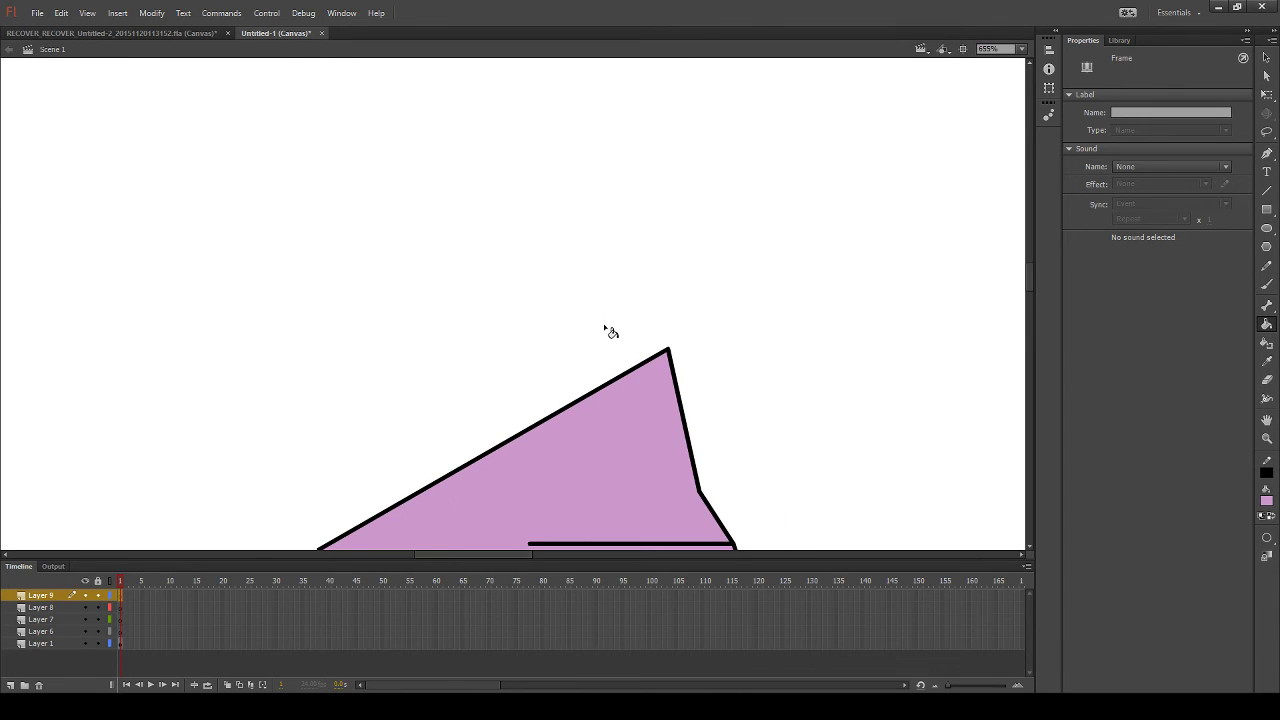
{"action": "scroll", "coordinate": [605, 330], "scroll_direction": "down", "scroll_amount": 4}
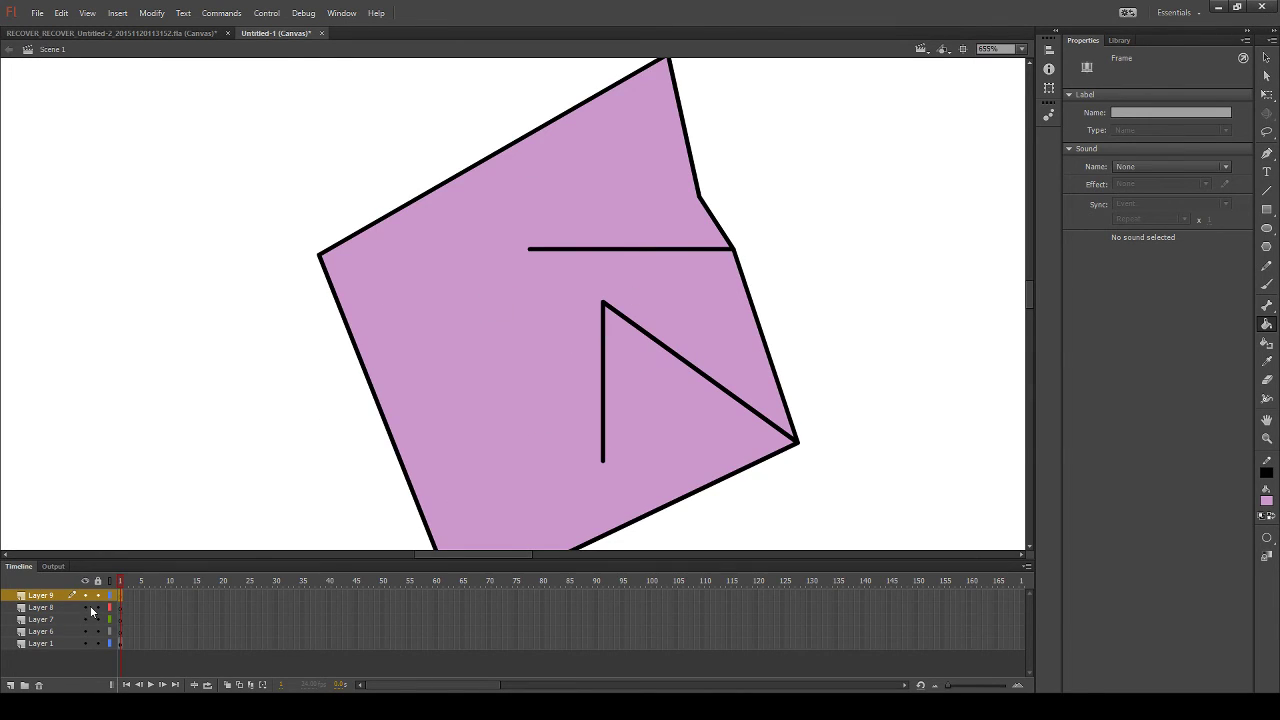
{"action": "scroll", "coordinate": [770, 188], "scroll_direction": "up", "scroll_amount": 4}
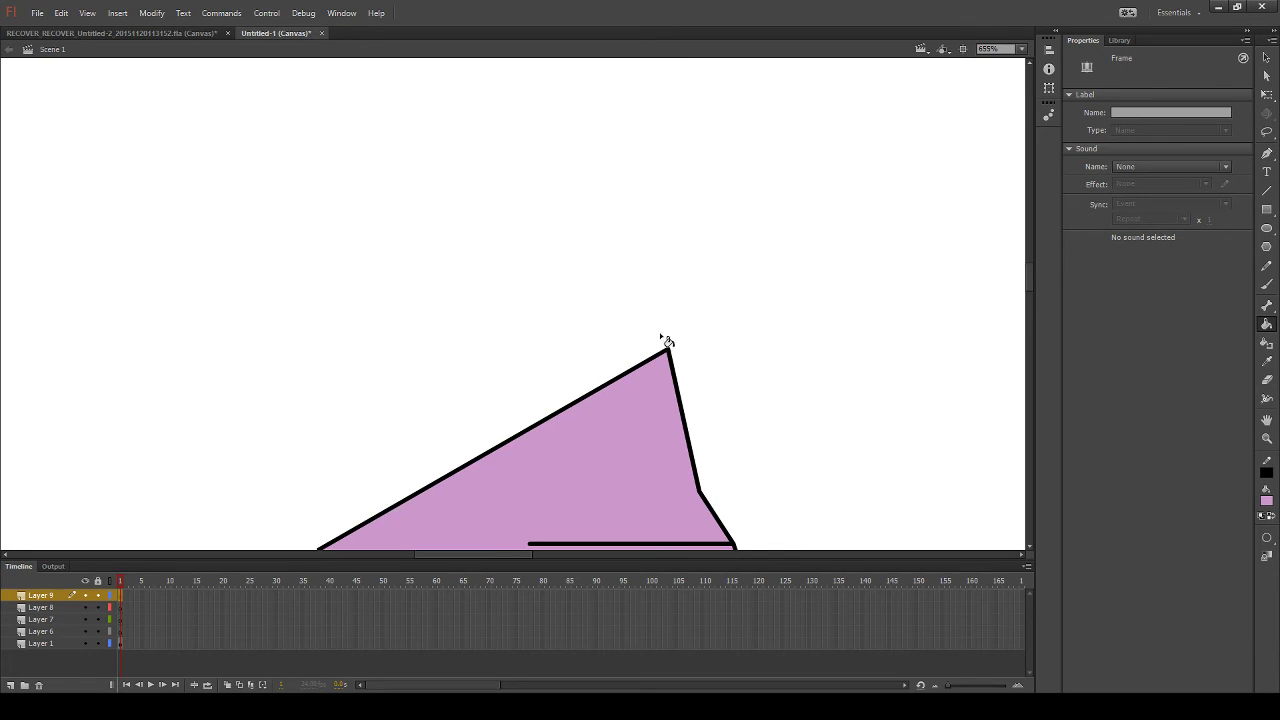
{"action": "scroll", "coordinate": [766, 357], "scroll_direction": "down", "scroll_amount": 2}
{"action": "scroll", "coordinate": [783, 342], "scroll_direction": "down", "scroll_amount": 4}
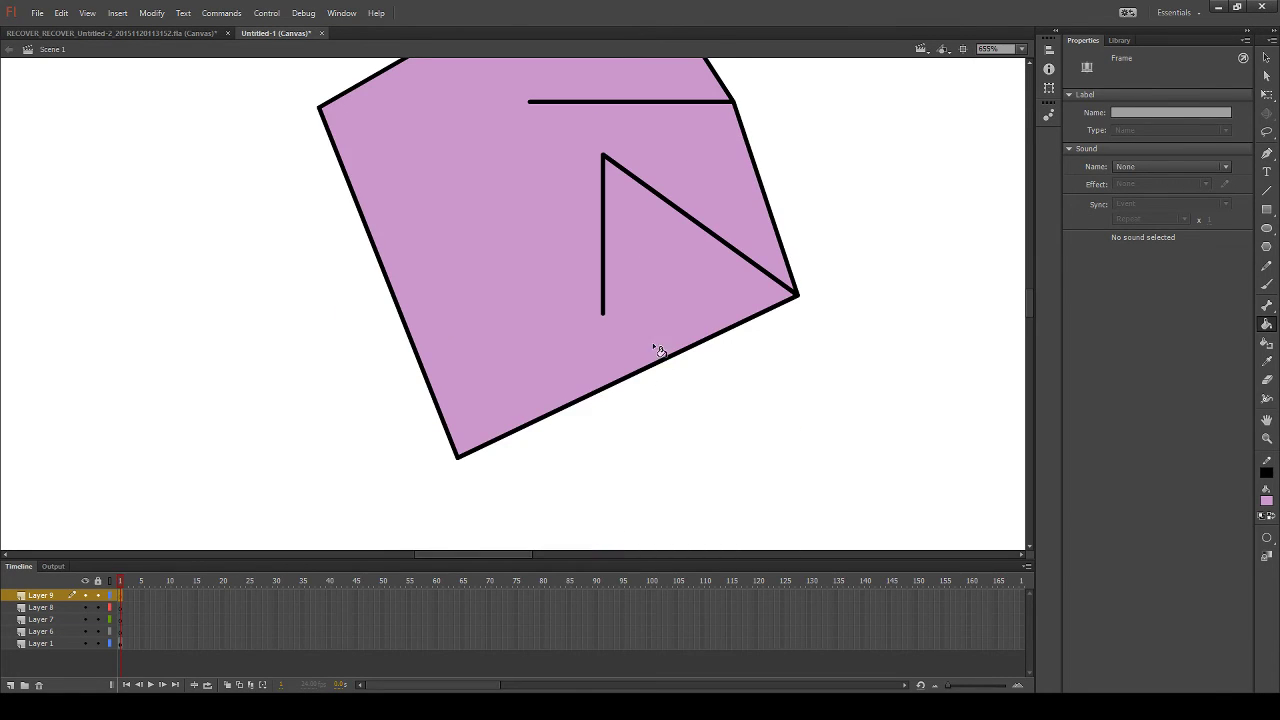
{"action": "scroll", "coordinate": [656, 349], "scroll_direction": "up", "scroll_amount": 2}
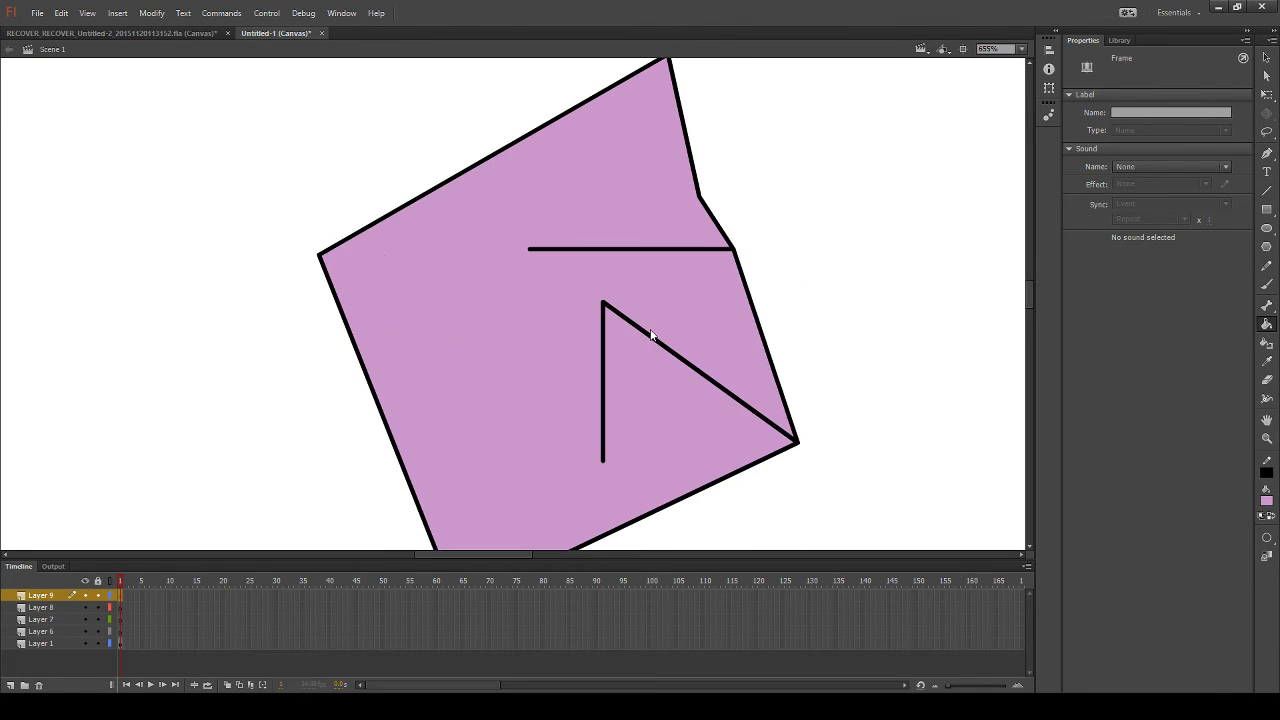
Hide all layers except Layer 1, then toggle its outline view on and off
{"action": "left_click", "coordinate": [84, 581]}
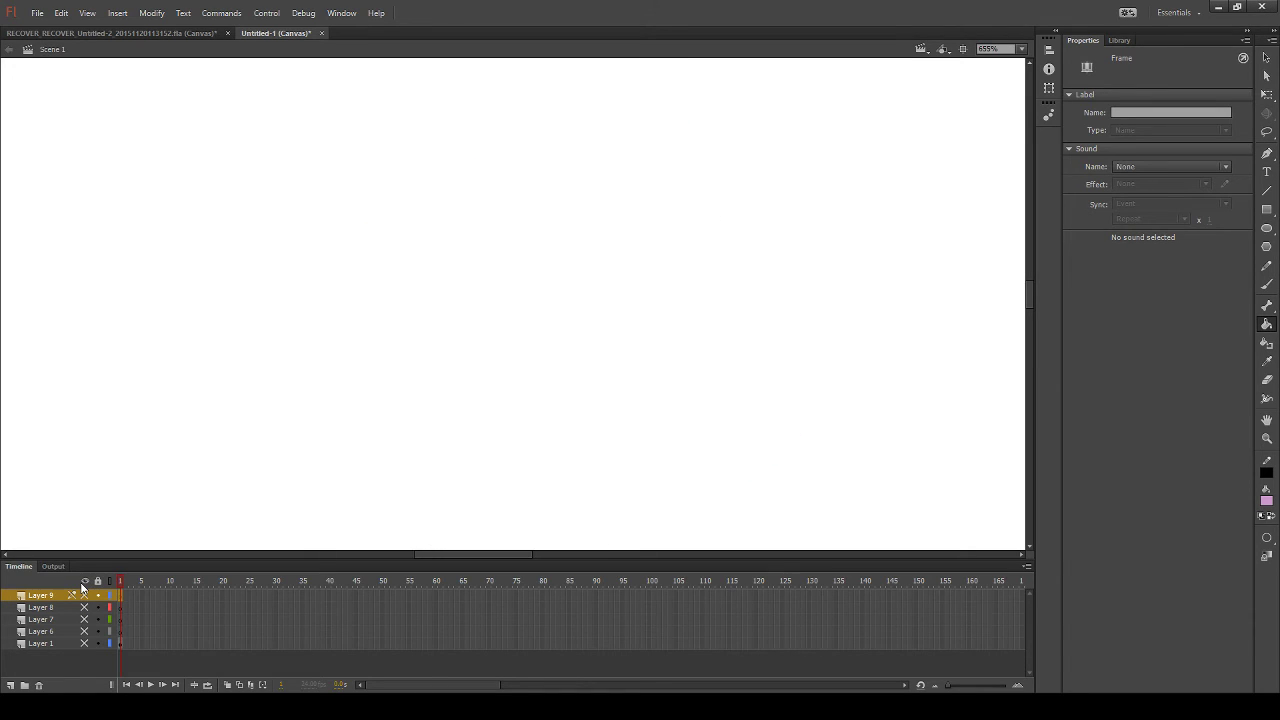
{"action": "left_click", "coordinate": [84, 644]}
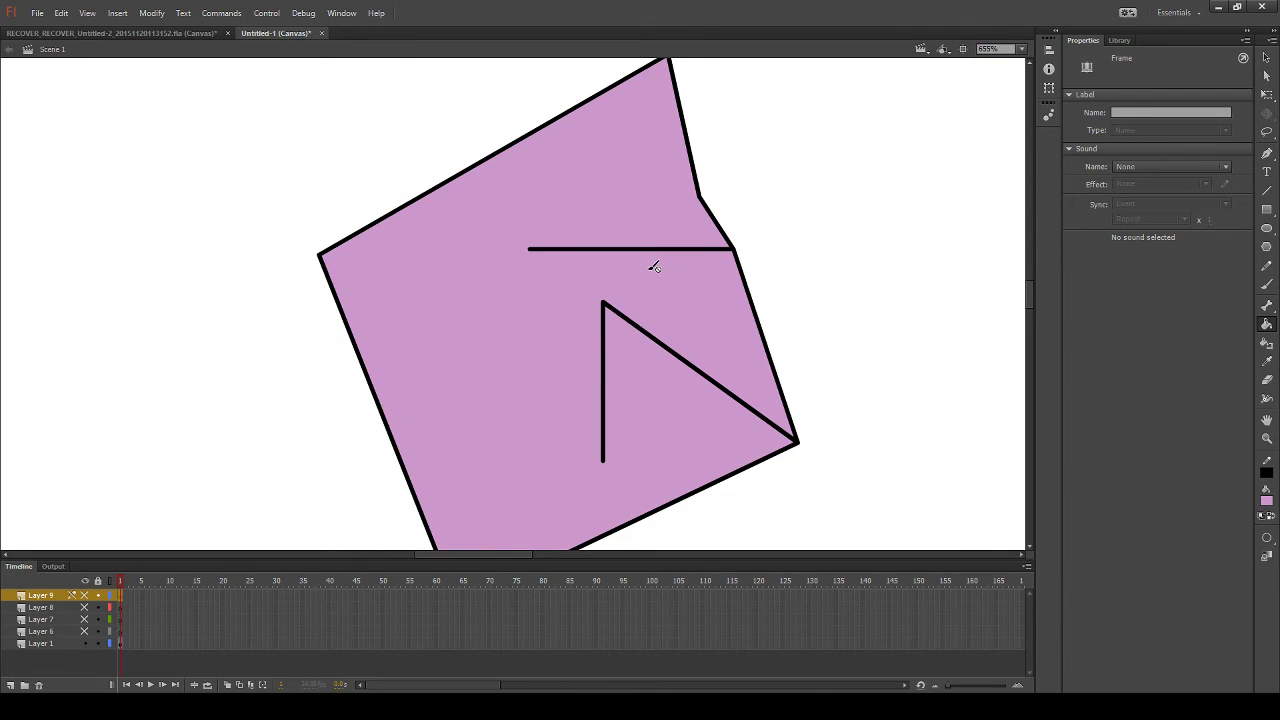
{"action": "scroll", "coordinate": [650, 265], "scroll_direction": "down", "scroll_amount": 2}
{"action": "scroll", "coordinate": [648, 270], "scroll_direction": "up", "scroll_amount": 6}
{"action": "scroll", "coordinate": [646, 274], "scroll_direction": "down", "scroll_amount": 4}
{"action": "scroll", "coordinate": [558, 256], "scroll_direction": "up", "scroll_amount": 3}
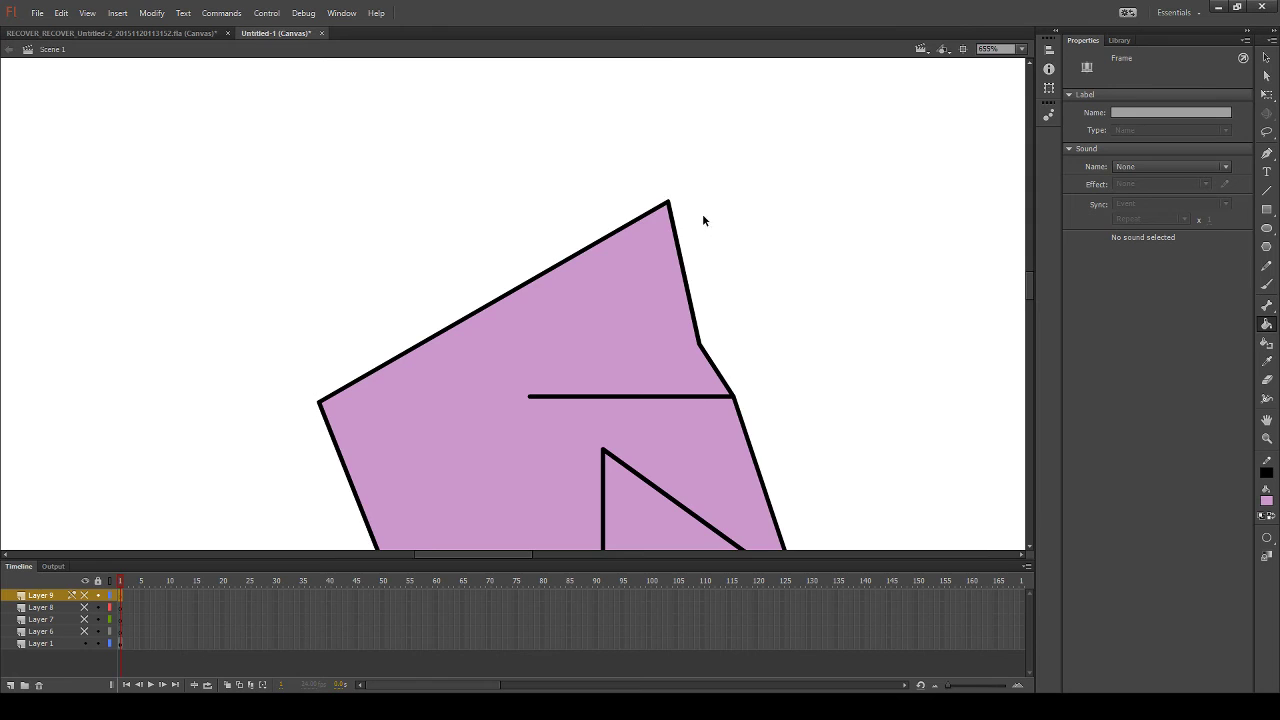
{"action": "scroll", "coordinate": [774, 229], "scroll_direction": "down", "scroll_amount": 3}
{"action": "scroll", "coordinate": [775, 220], "scroll_direction": "down", "scroll_amount": 3}
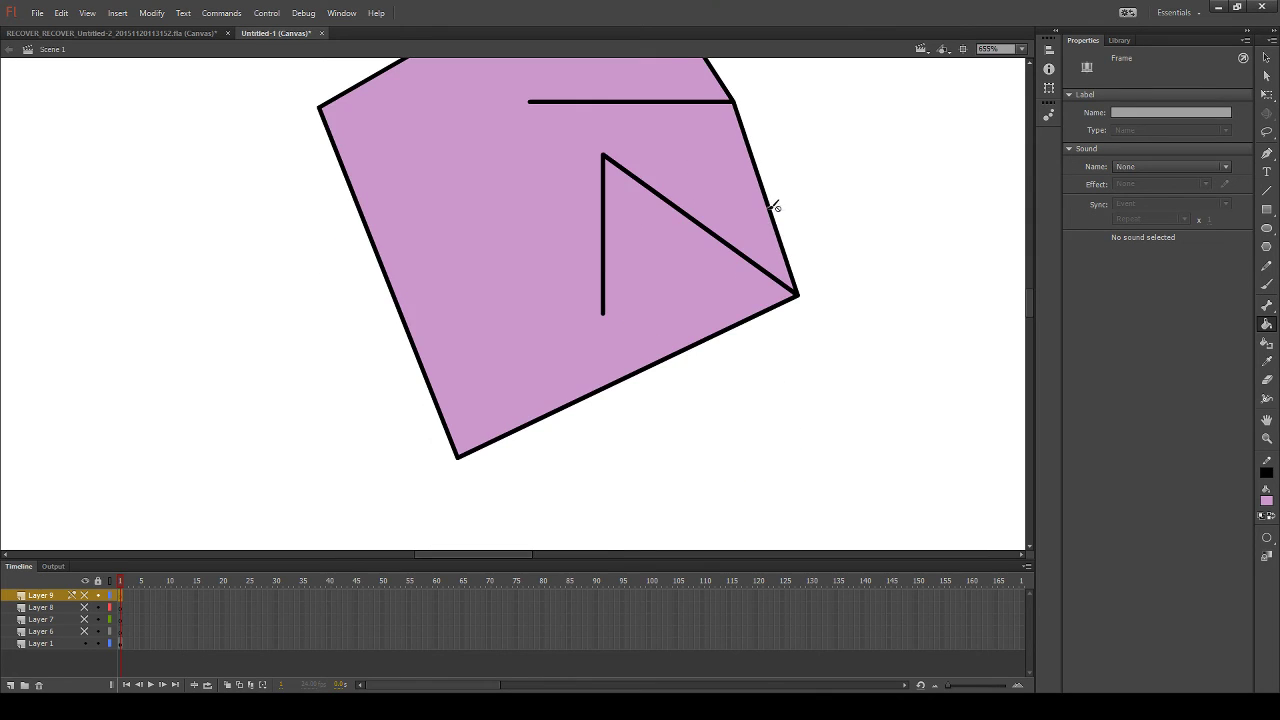
{"action": "scroll", "coordinate": [774, 206], "scroll_direction": "up", "scroll_amount": 3}
{"action": "scroll", "coordinate": [773, 204], "scroll_direction": "up", "scroll_amount": 3}
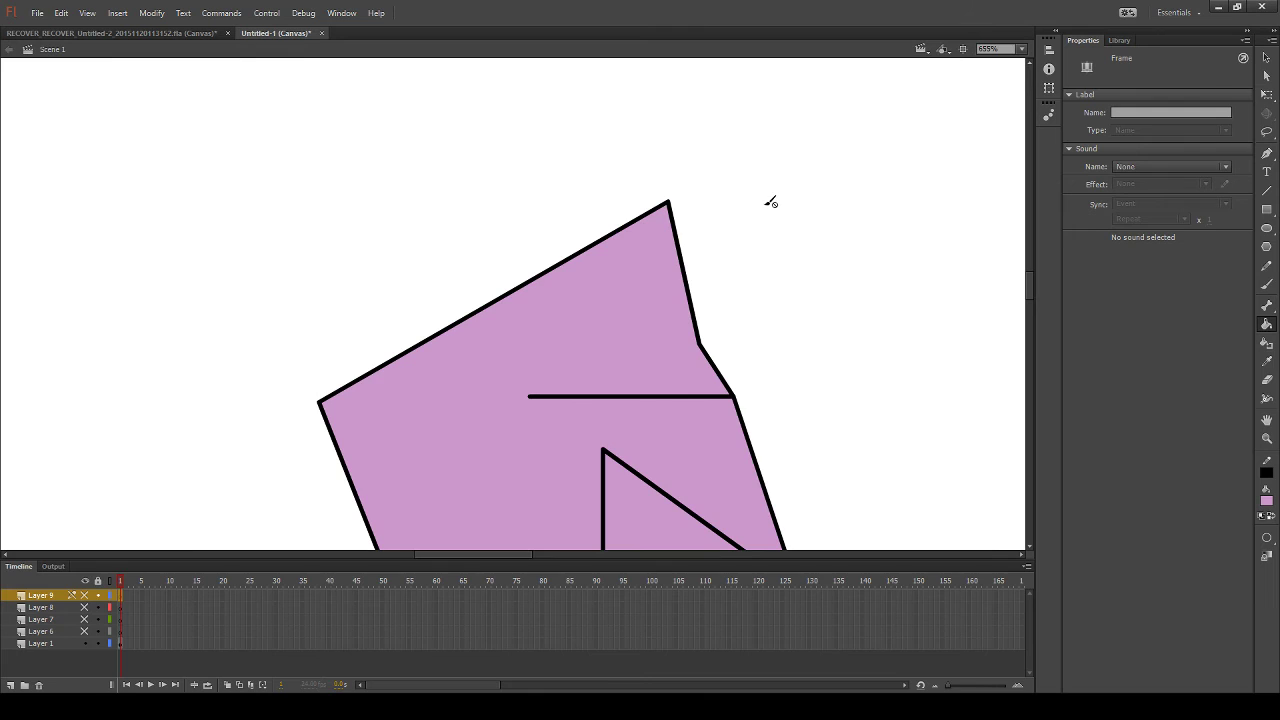
{"action": "left_click", "coordinate": [109, 582]}
{"action": "left_click", "coordinate": [109, 582]}
{"action": "scroll", "coordinate": [765, 262], "scroll_direction": "down", "scroll_amount": 3}
Select the whole pink shape and thin its stroke to 0.10
{"action": "double_click", "coordinate": [453, 289]}
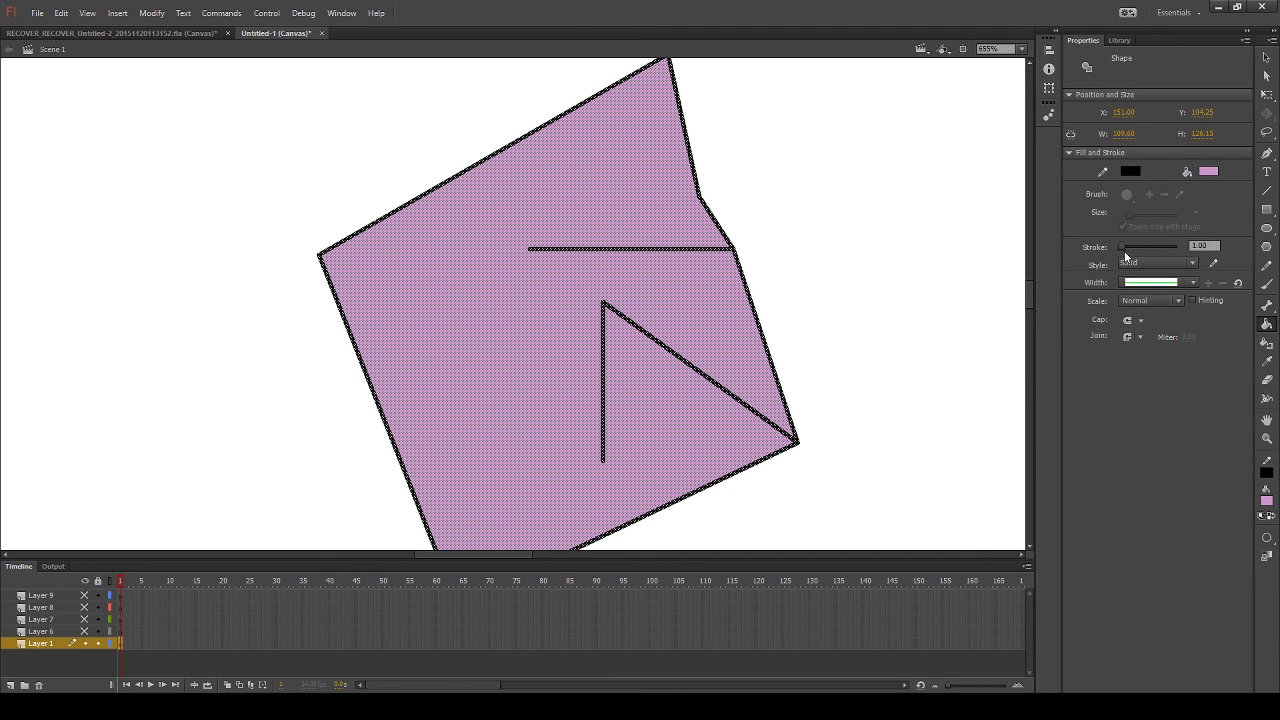
{"action": "mouse_move", "coordinate": [1121, 251]}
{"action": "left_mouse_down"}
{"action": "mouse_move", "coordinate": [1137, 251]}
{"action": "mouse_move", "coordinate": [1106, 257]}
{"action": "left_mouse_up"}
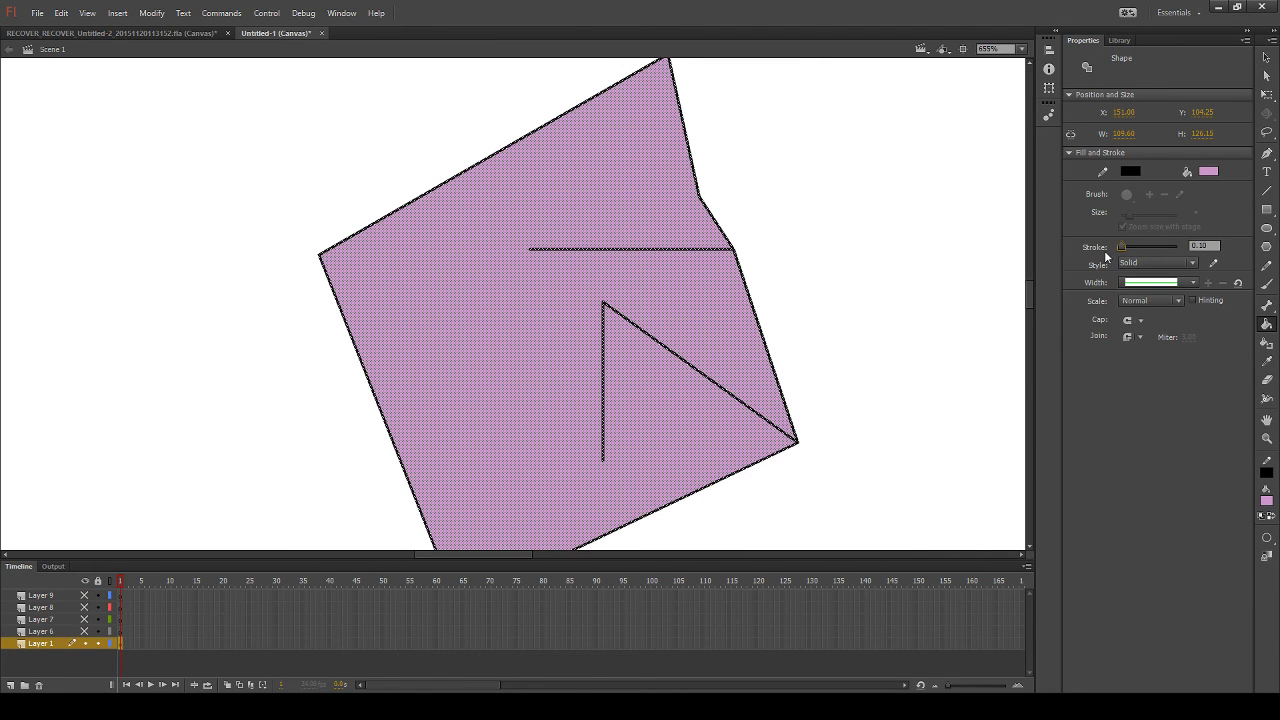
{"action": "left_click", "coordinate": [1203, 245]}
{"action": "type", "text": "1"}
{"action": "key", "text": "Escape"}
{"action": "key", "text": "k"}
{"action": "scroll", "coordinate": [771, 172], "scroll_direction": "up", "scroll_amount": 3}
{"action": "scroll", "coordinate": [700, 200], "scroll_direction": "up", "scroll_amount": 3}
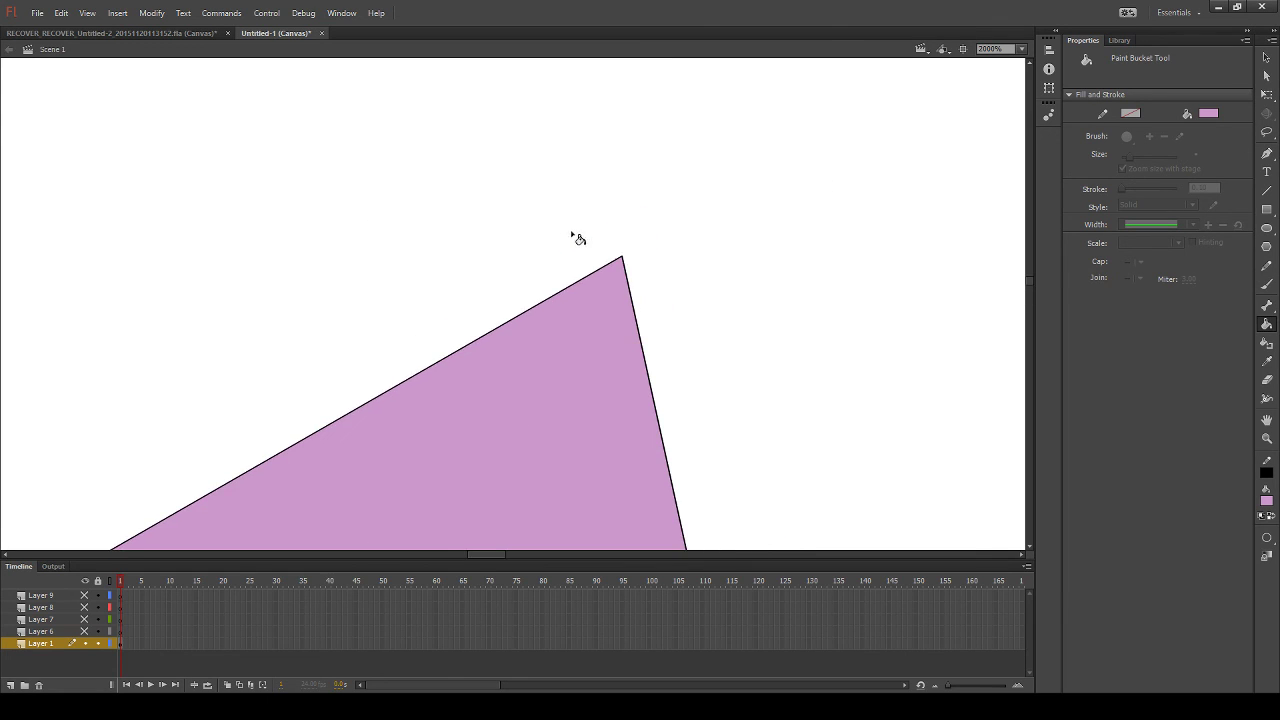
{"action": "scroll", "coordinate": [634, 303], "scroll_direction": "down", "scroll_amount": 2}
{"action": "scroll", "coordinate": [543, 351], "scroll_direction": "down", "scroll_amount": 1}
{"action": "scroll", "coordinate": [543, 343], "scroll_direction": "down", "scroll_amount": 1}
{"action": "scroll", "coordinate": [677, 346], "scroll_direction": "down", "scroll_amount": 3}
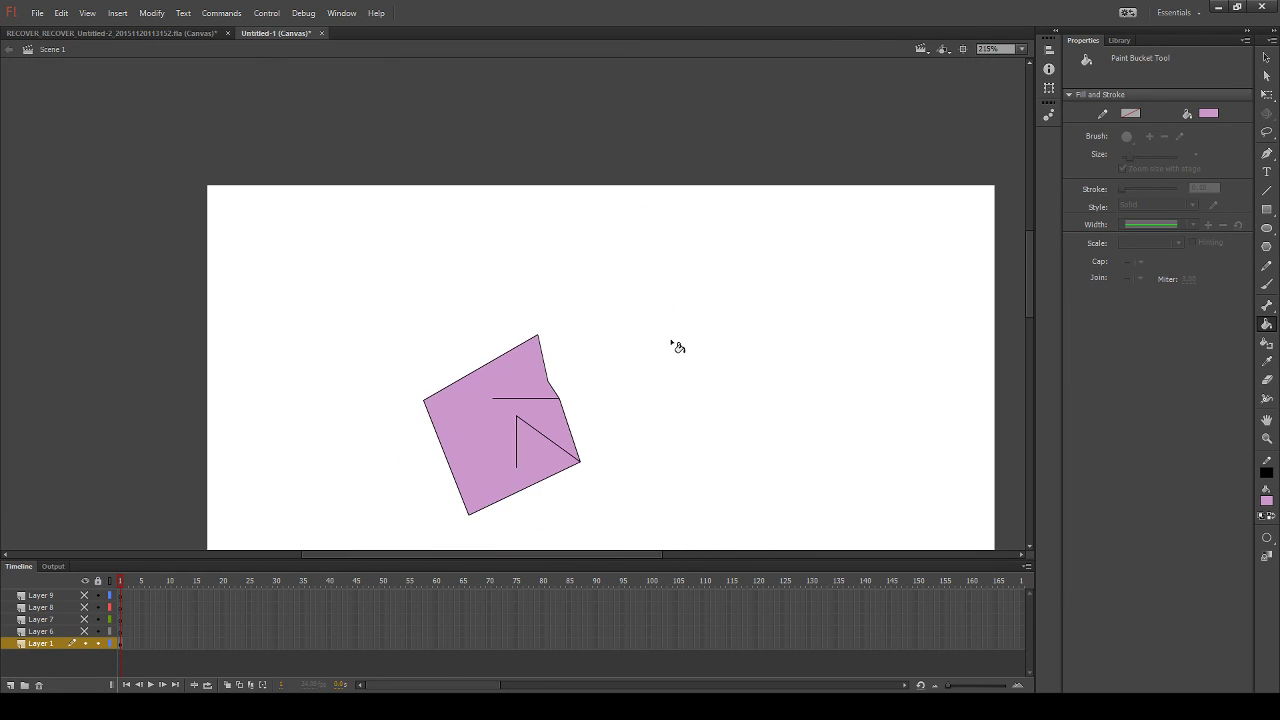
{"action": "scroll", "coordinate": [677, 346], "scroll_direction": "down", "scroll_amount": 3}
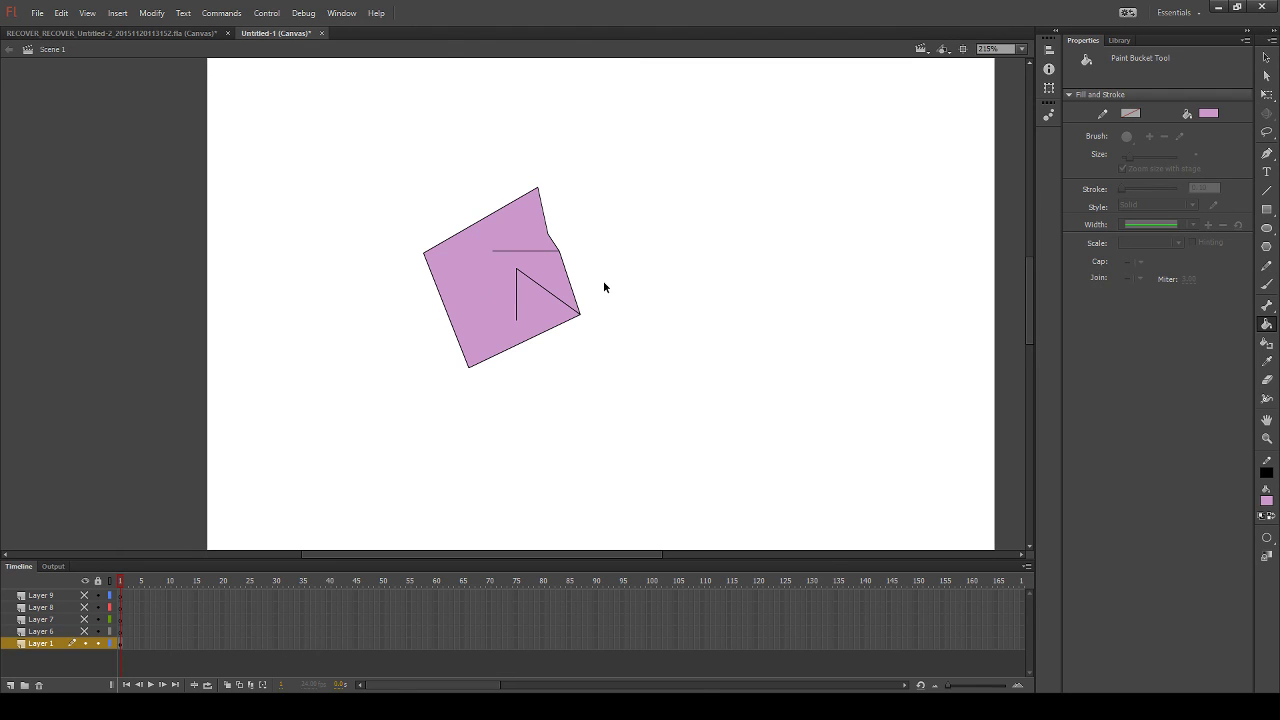
{"action": "scroll", "coordinate": [560, 278], "scroll_direction": "up", "scroll_amount": 1}
{"action": "scroll", "coordinate": [508, 268], "scroll_direction": "up", "scroll_amount": 2}
{"action": "scroll", "coordinate": [484, 276], "scroll_direction": "down", "scroll_amount": 1}
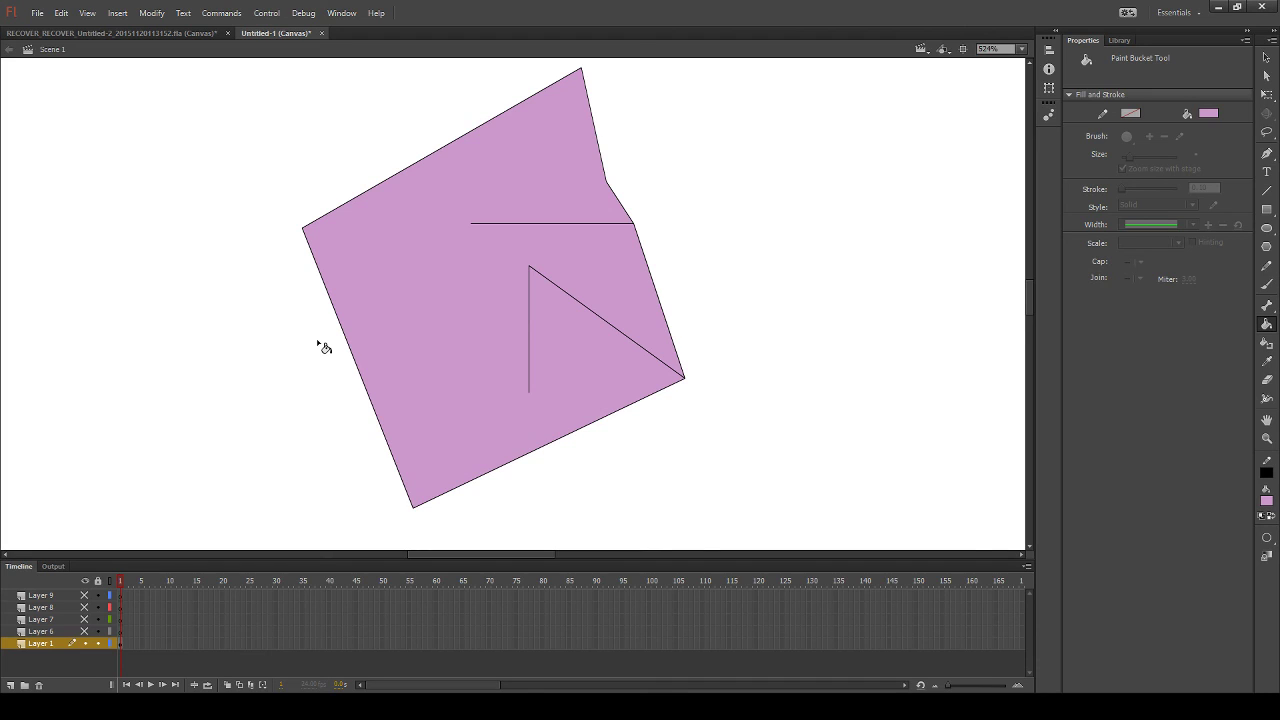
{"action": "scroll", "coordinate": [318, 346], "scroll_direction": "up", "scroll_amount": 3}
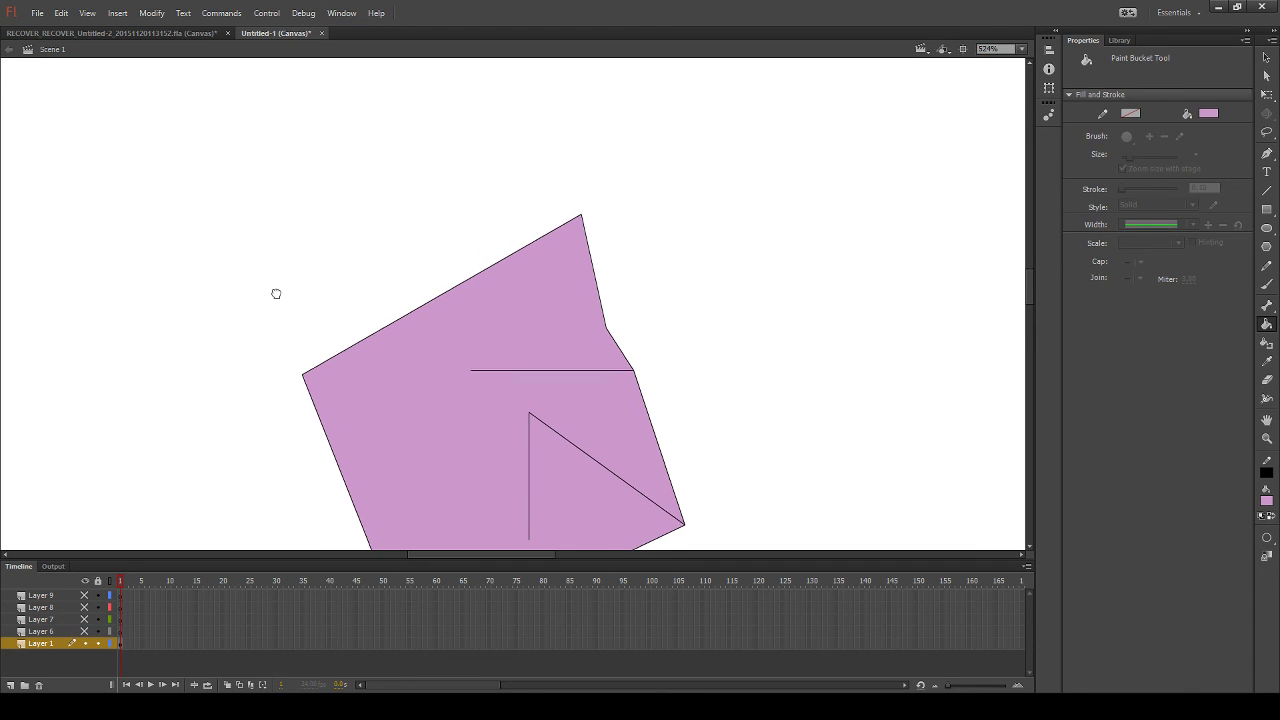
{"action": "scroll", "coordinate": [280, 200], "scroll_direction": "down", "scroll_amount": 3}
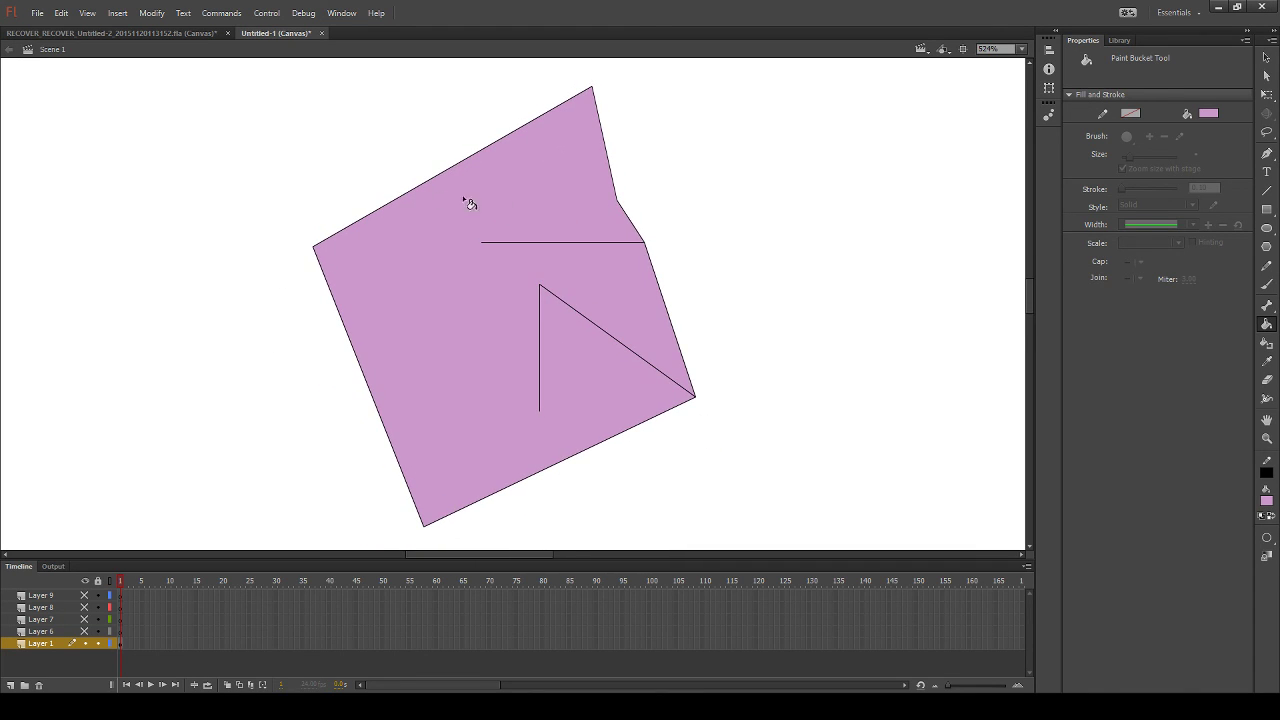